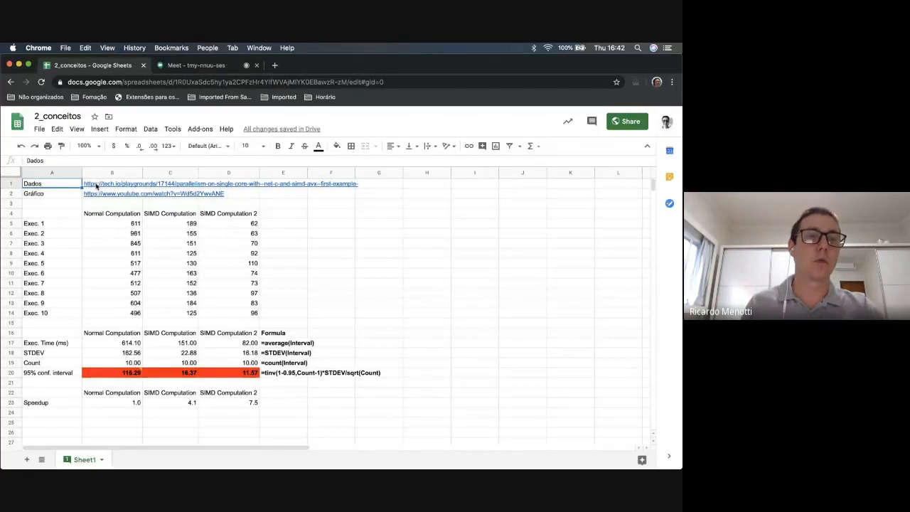
# Look over the data source links and the three computation column headings in row 4
pyautogui.moveTo(96, 187)
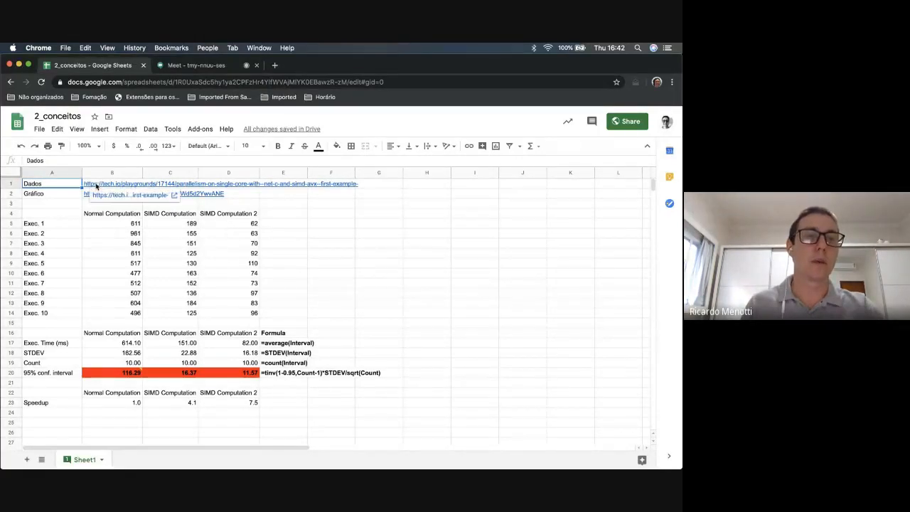
pyautogui.click(39, 216)
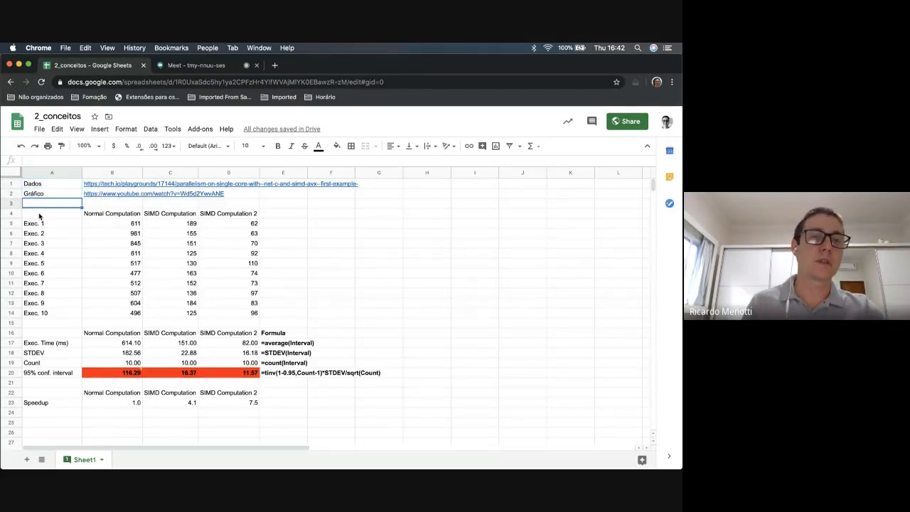
pyautogui.press('Right')
pyautogui.press('Right')
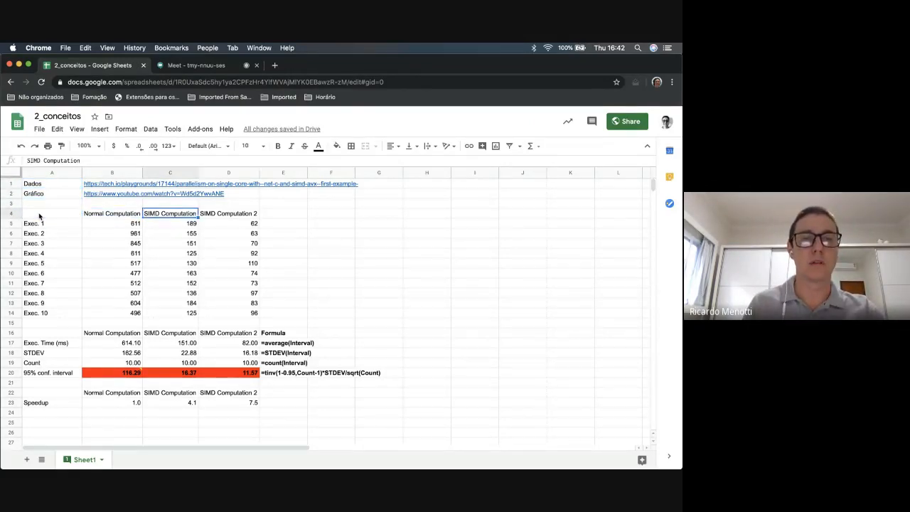
pyautogui.press('Right')
pyautogui.press('Left')
pyautogui.press('Left')
pyautogui.press('Down')
pyautogui.press('Down')
pyautogui.press('Down')
pyautogui.press('Down')
pyautogui.press('Down')
pyautogui.press('Down')
pyautogui.press('Down')
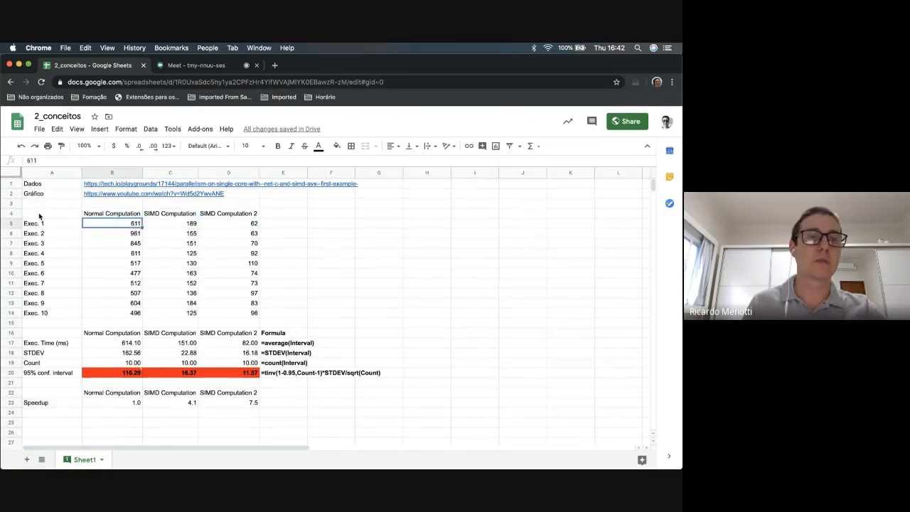
# Review the ten Normal Computation execution times in B5:B14
pyautogui.press('Down')
pyautogui.press('Down')
pyautogui.press('Down')
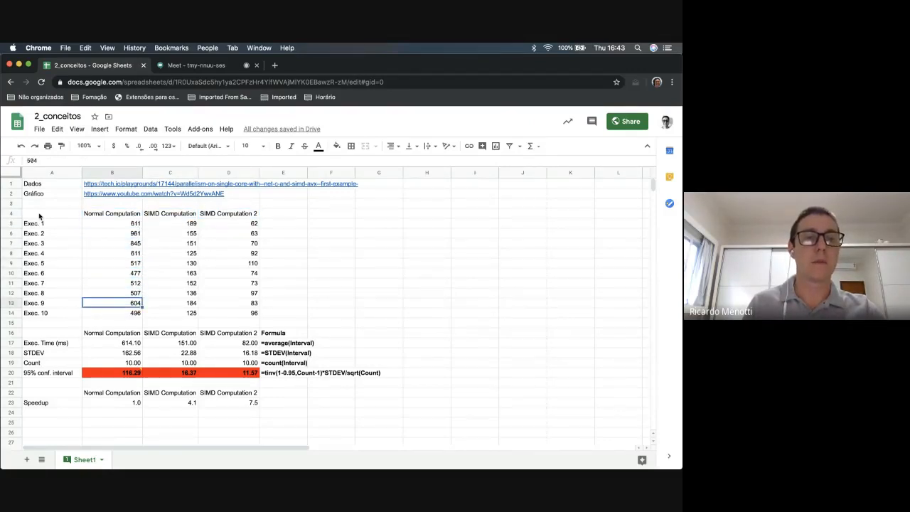
pyautogui.press('Up')
pyautogui.press('Up')
pyautogui.press('Up')
pyautogui.press('Up')
pyautogui.press('Up')
pyautogui.press('Up')
pyautogui.press('Up')
pyautogui.press('Up')
pyautogui.press('Up')
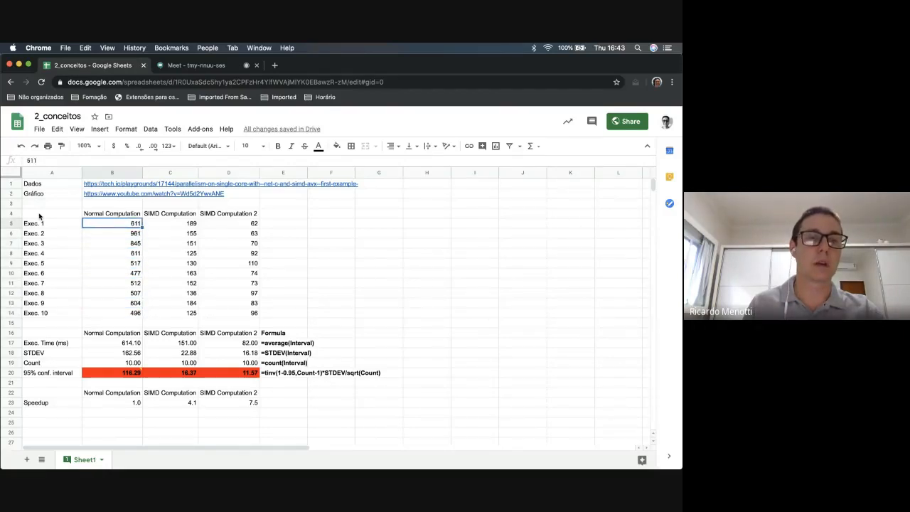
pyautogui.press('Down')
pyautogui.press('Down')
pyautogui.press('Down')
pyautogui.press('Down')
pyautogui.press('Down')
pyautogui.press('Down')
pyautogui.press('Down')
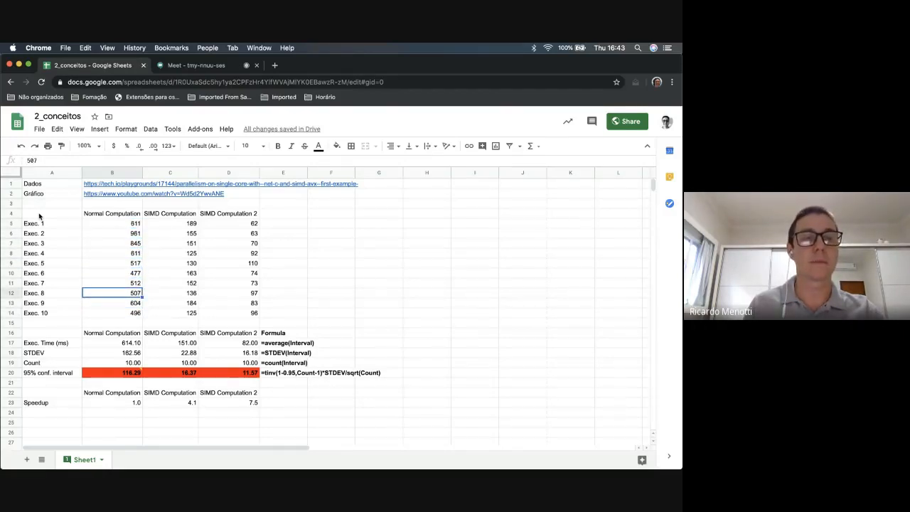
pyautogui.press('Down')
pyautogui.press('Down')
pyautogui.press('Up')
pyautogui.press('Up')
pyautogui.press('Up')
pyautogui.press('Up')
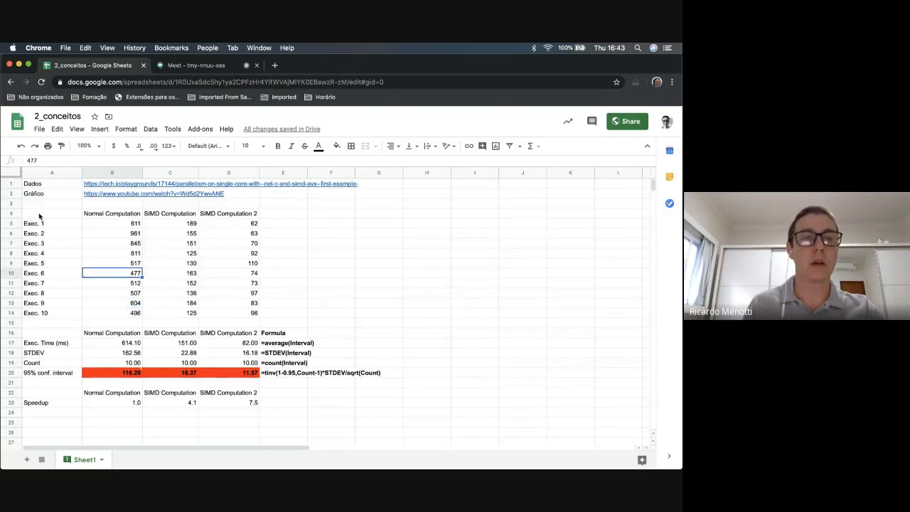
pyautogui.press('Up')
pyautogui.press('Up')
pyautogui.press('Up')
pyautogui.press('Up')
pyautogui.press('Up')
pyautogui.press('Down')
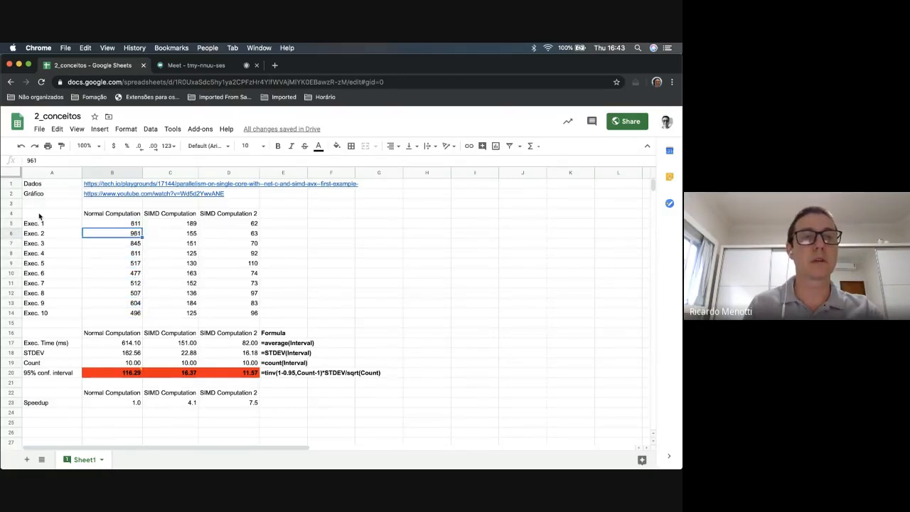
pyautogui.press('Down')
pyautogui.press('Down')
pyautogui.press('Down')
pyautogui.press('Down')
pyautogui.press('Down')
pyautogui.press('Down')
pyautogui.press('Down')
pyautogui.press('Down')
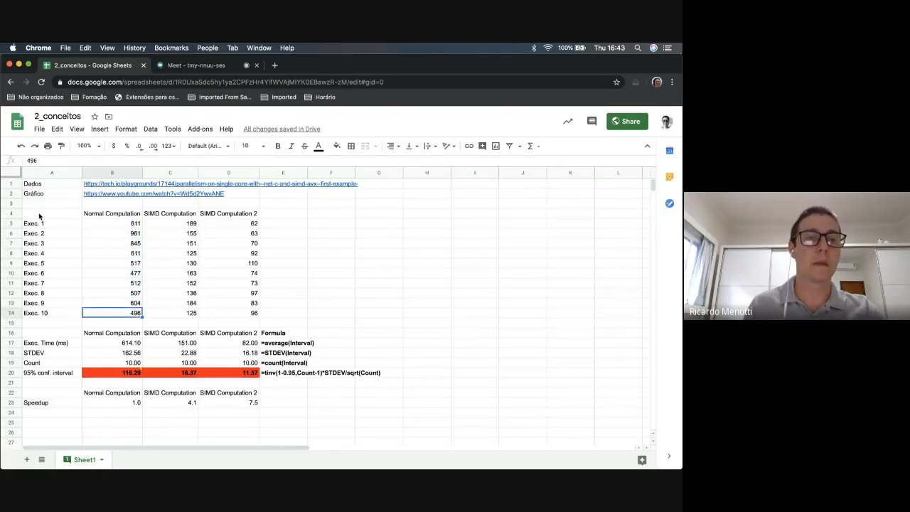
pyautogui.press('Up')
pyautogui.press('Up')
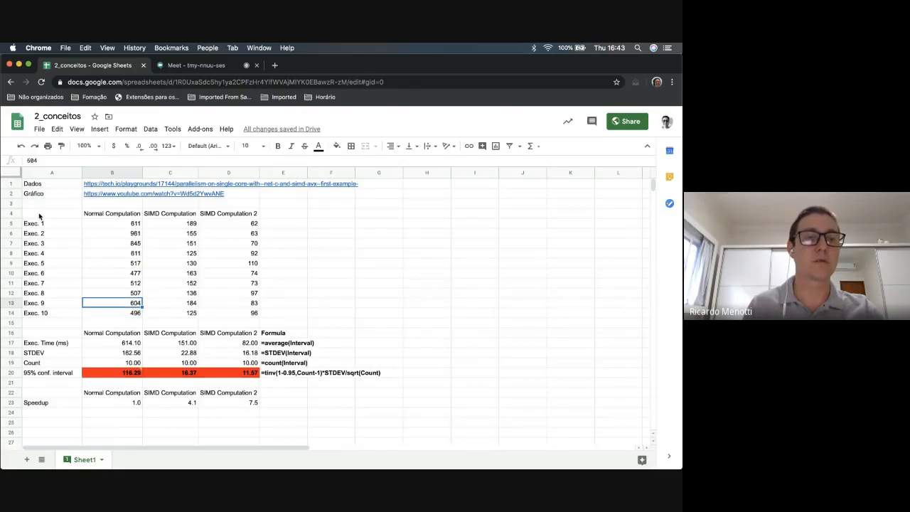
pyautogui.press('Up')
pyautogui.press('Up')
pyautogui.press('Up')
pyautogui.press('Up')
pyautogui.press('Up')
pyautogui.press('Up')
pyautogui.press('Up')
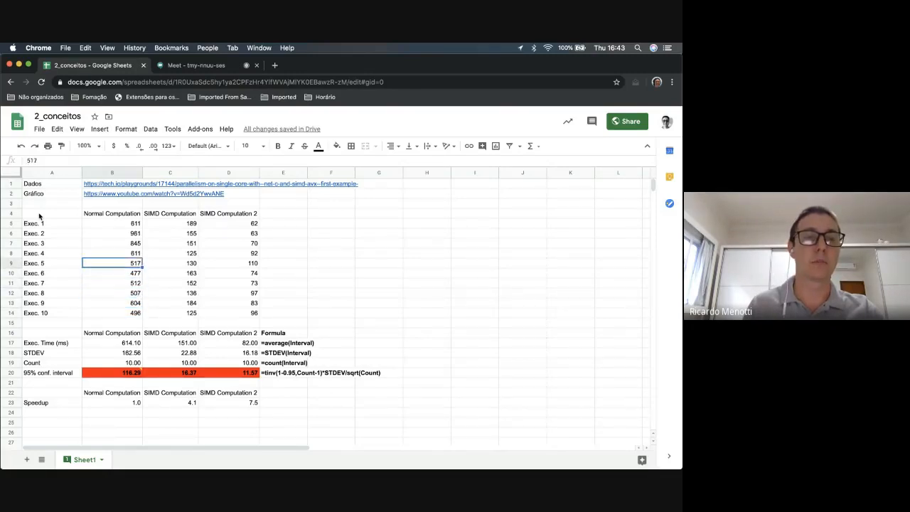
pyautogui.press('Down')
pyautogui.press('Down')
pyautogui.press('Down')
pyautogui.press('Down')
pyautogui.press('Down')
pyautogui.press('Down')
pyautogui.press('Down')
pyautogui.press('Down')
pyautogui.press('Down')
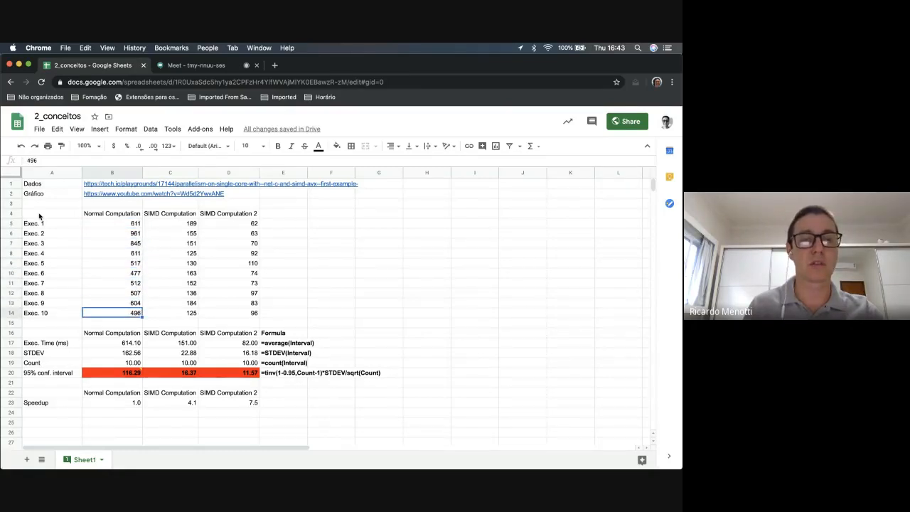
pyautogui.press('Up')
pyautogui.press('Up')
pyautogui.press('Up')
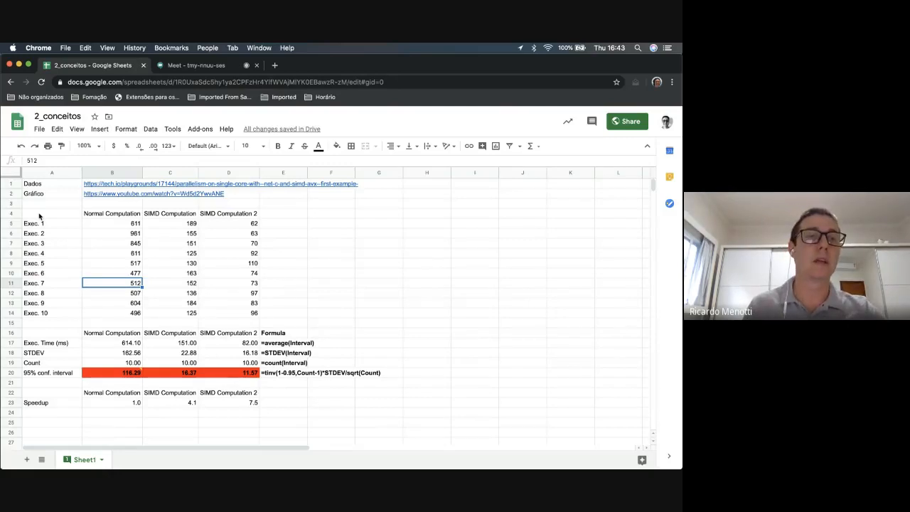
pyautogui.press('Up')
pyautogui.press('Up')
pyautogui.press('Up')
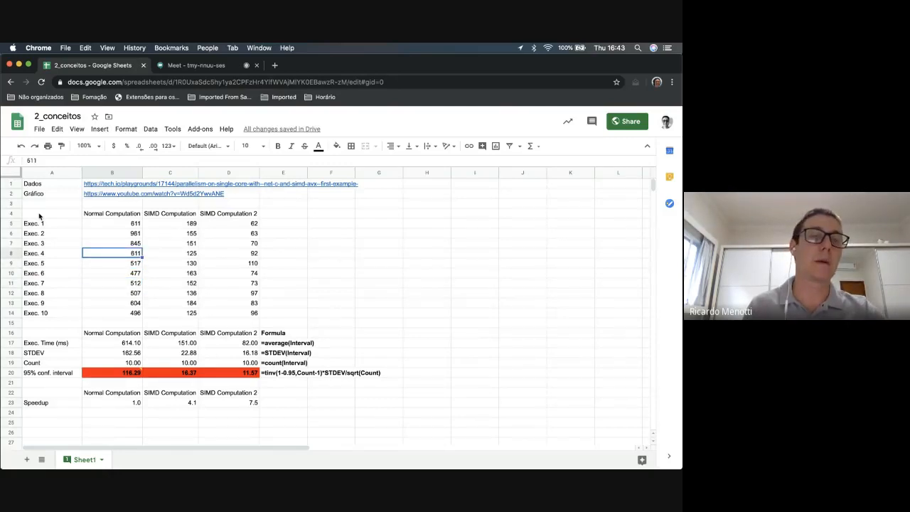
pyautogui.press('Down')
pyautogui.press('Down')
pyautogui.press('Down')
pyautogui.press('Down')
pyautogui.press('Down')
pyautogui.press('Down')
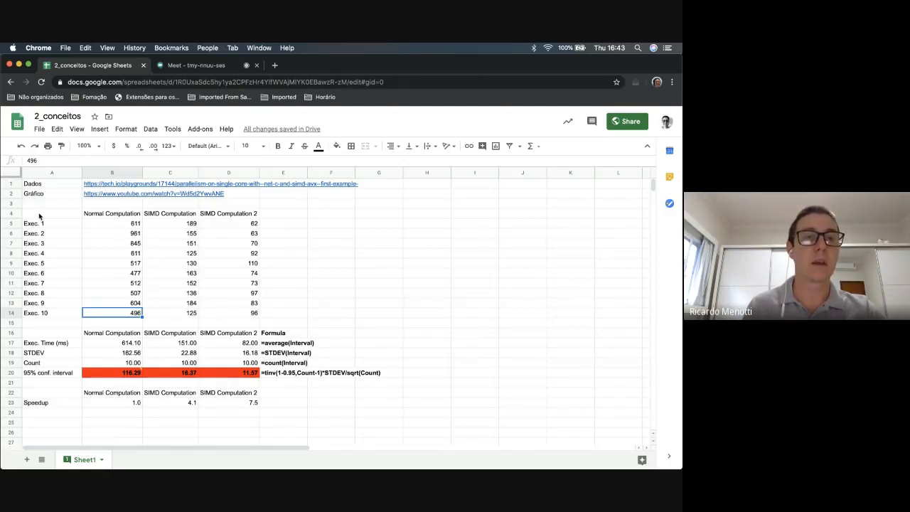
# Examine the formula notes in column E for average, standard deviation, count and 95% confidence interval
pyautogui.press('Right')
pyautogui.press('Right')
pyautogui.press('Right')
pyautogui.press('Down')
pyautogui.press('Down')
pyautogui.press('Down')
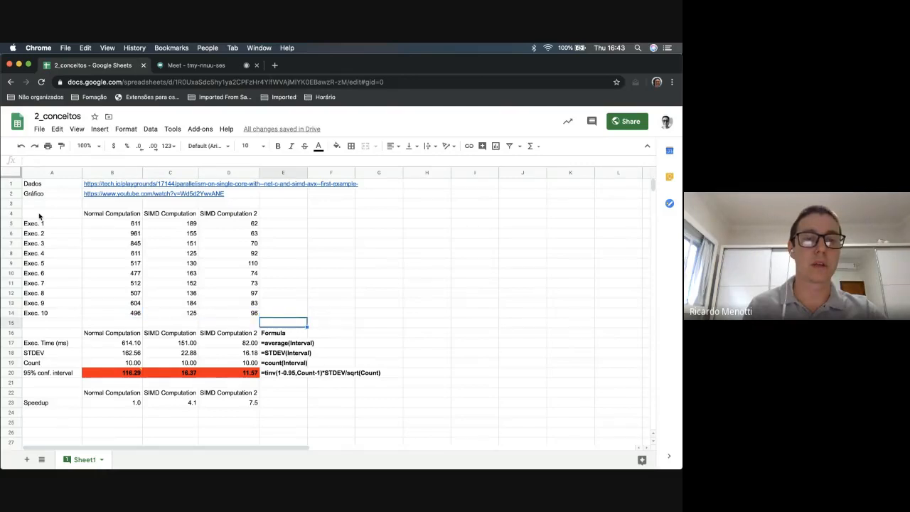
pyautogui.press('Down')
pyautogui.press('Down')
pyautogui.press('Down')
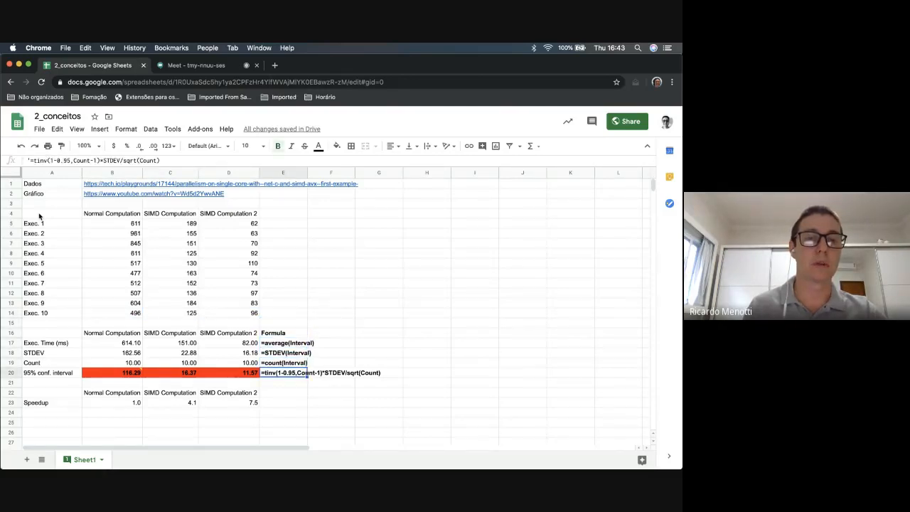
# Inspect the average formula and its referenced range for the Normal Computation execution time in B17
pyautogui.press('Up')
pyautogui.press('Up')
pyautogui.press('Up')
pyautogui.press('Left')
pyautogui.press('Left')
pyautogui.press('Left')
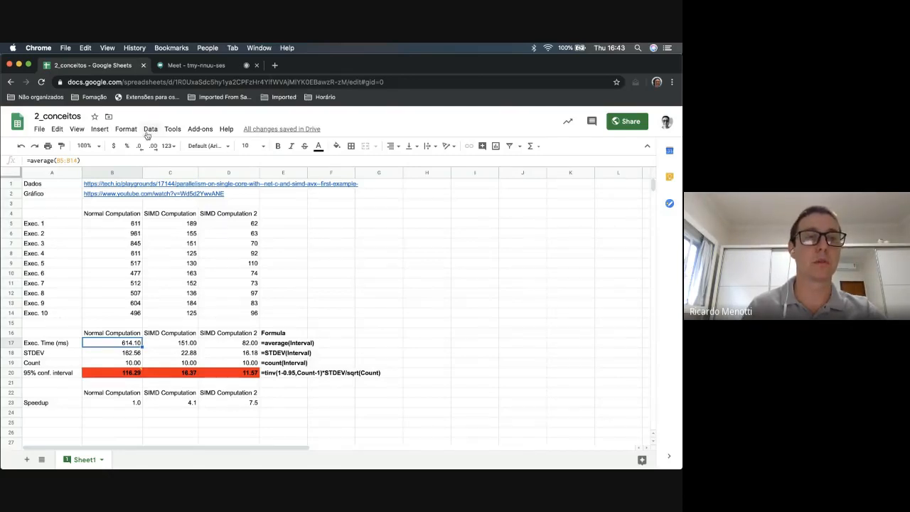
pyautogui.click(109, 160)
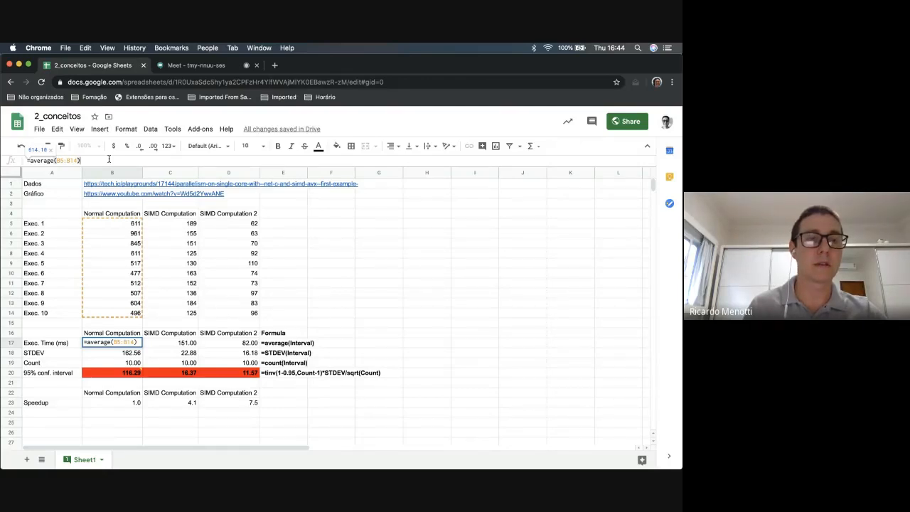
pyautogui.press('Escape')
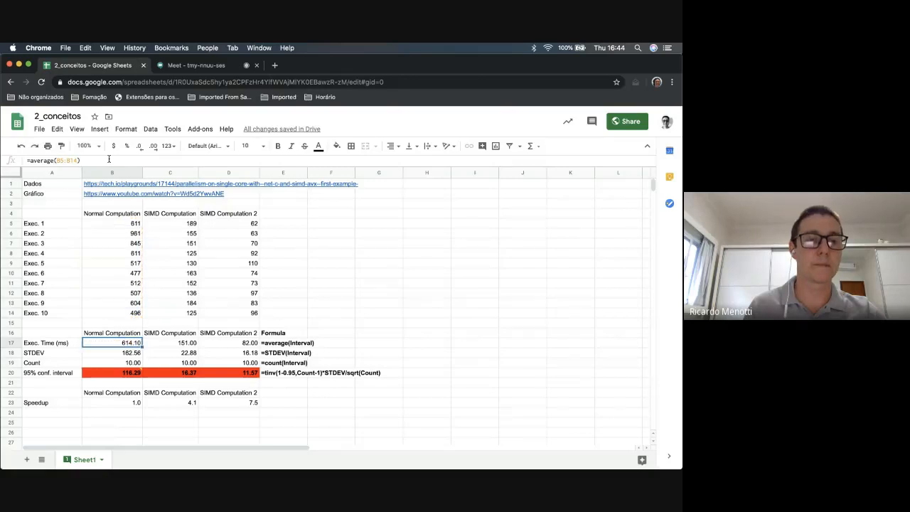
# Inspect the standard deviation formula and its referenced range for Normal Computation in B18
pyautogui.press('Down')
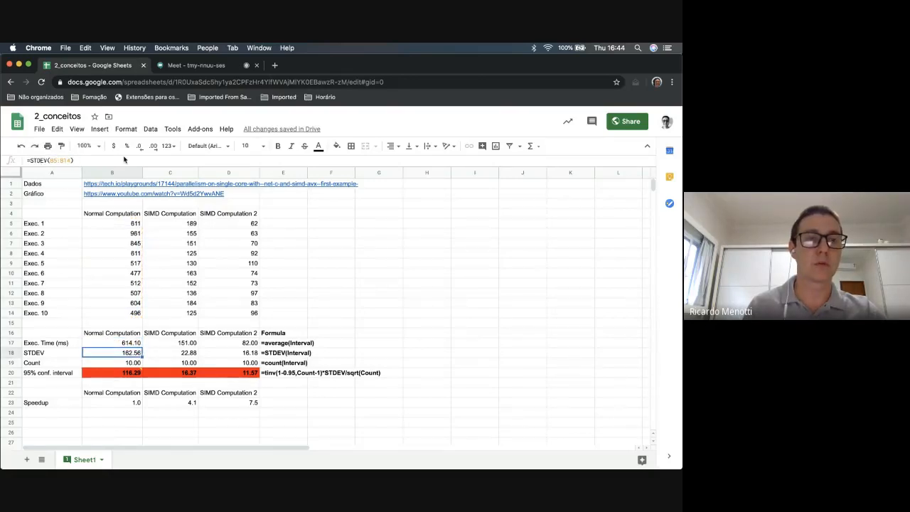
pyautogui.click(125, 158)
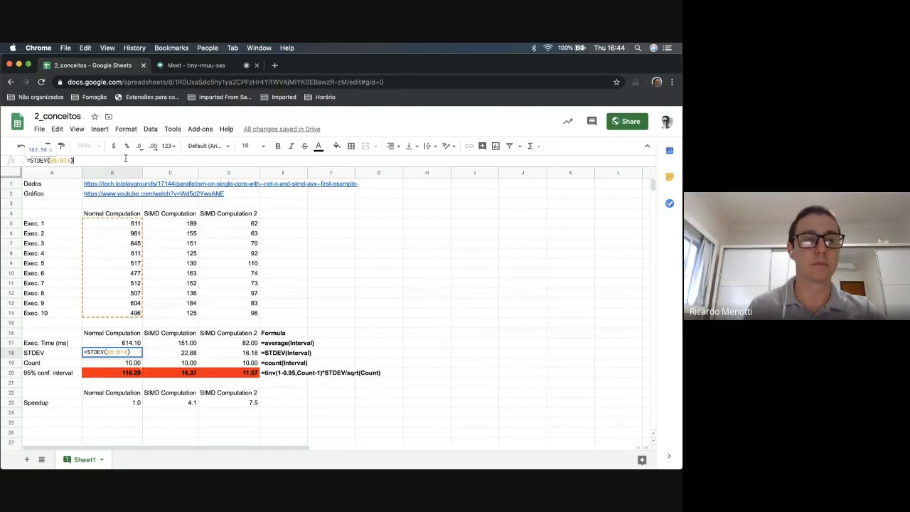
pyautogui.press('Escape')
pyautogui.press('Up')
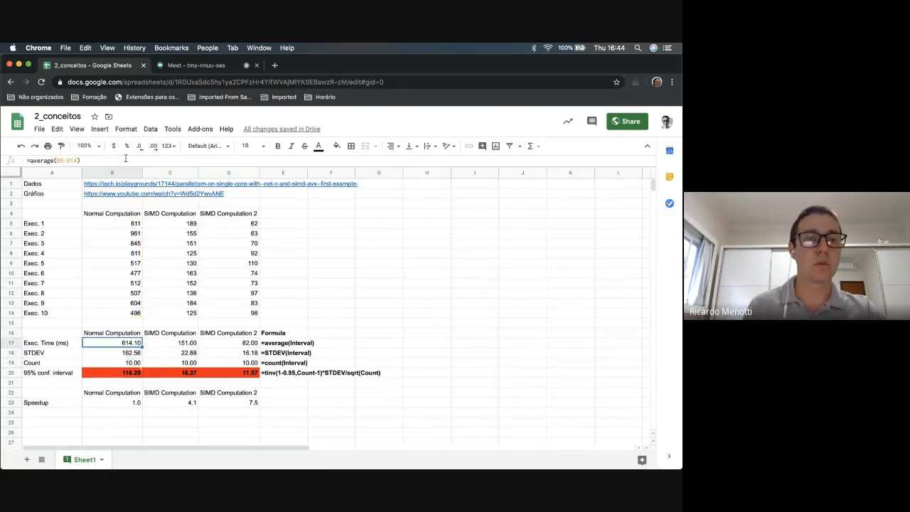
# Inspect the count formula and its referenced range for Normal Computation in B19
pyautogui.press('Down')
pyautogui.press('Down')
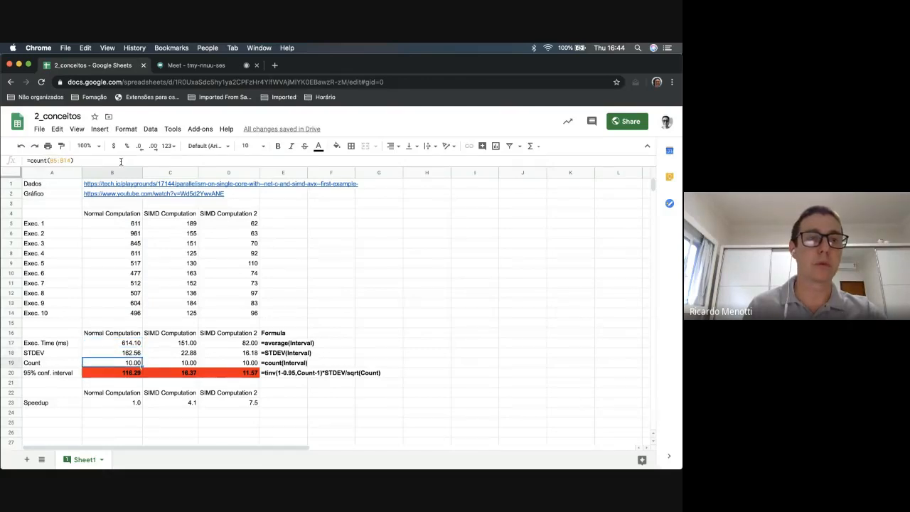
pyautogui.click(120, 162)
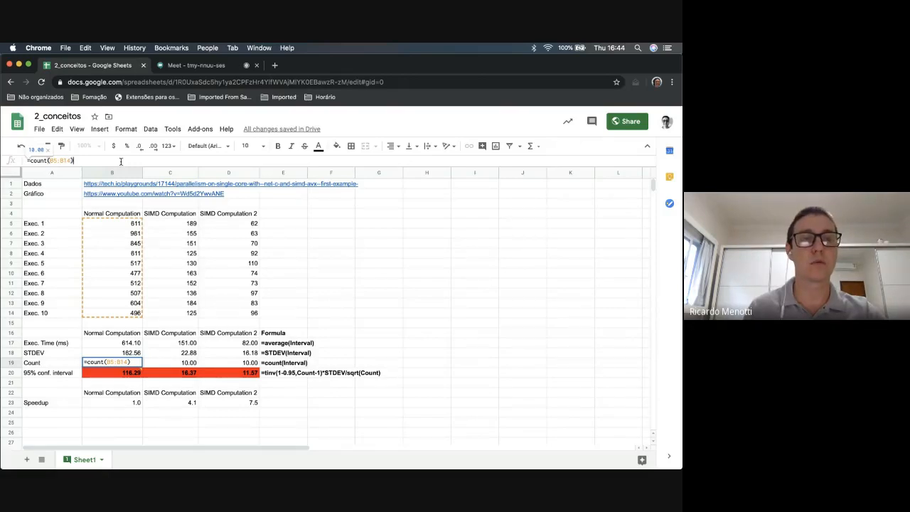
pyautogui.press('Escape')
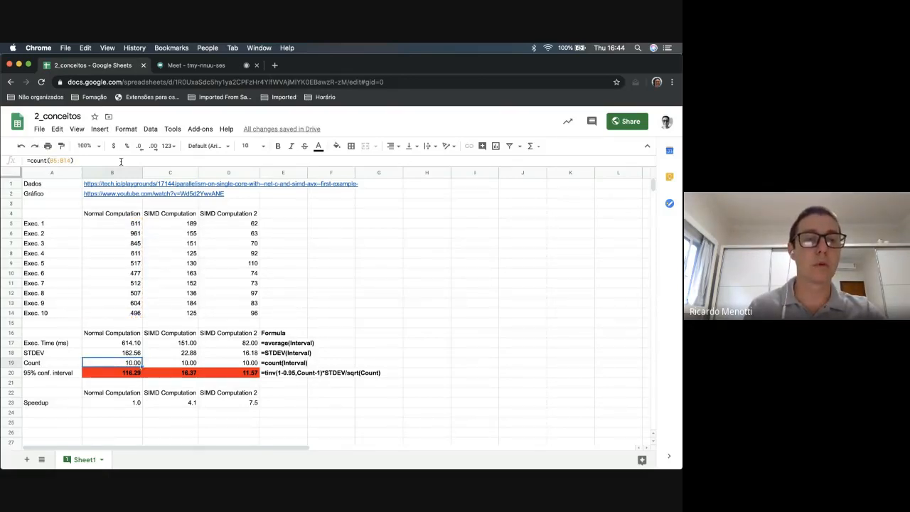
# Inspect the 95% confidence interval formula and its cell references for Normal Computation in B20
pyautogui.press('Down')
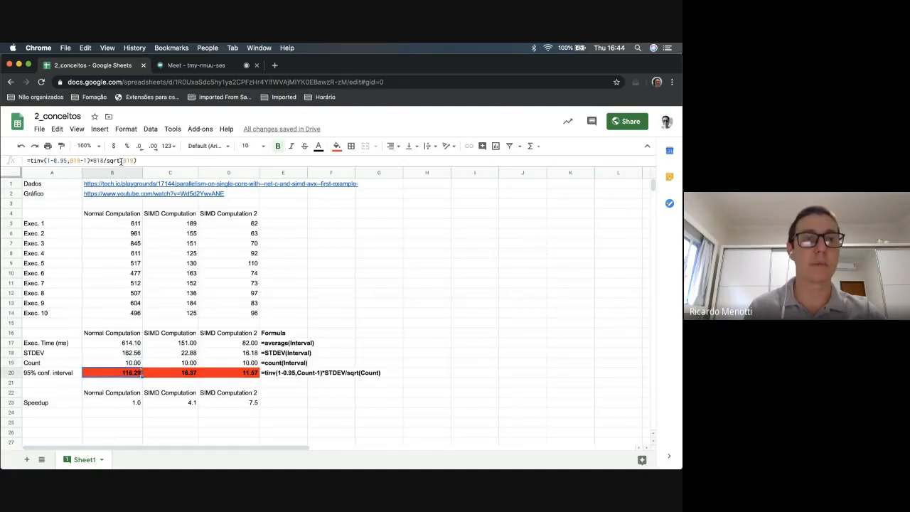
pyautogui.click(163, 160)
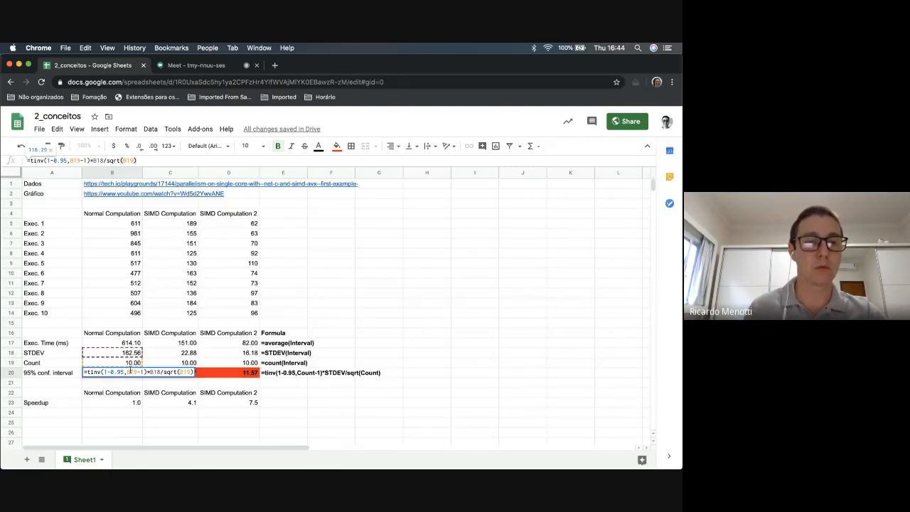
pyautogui.moveTo(182, 373)
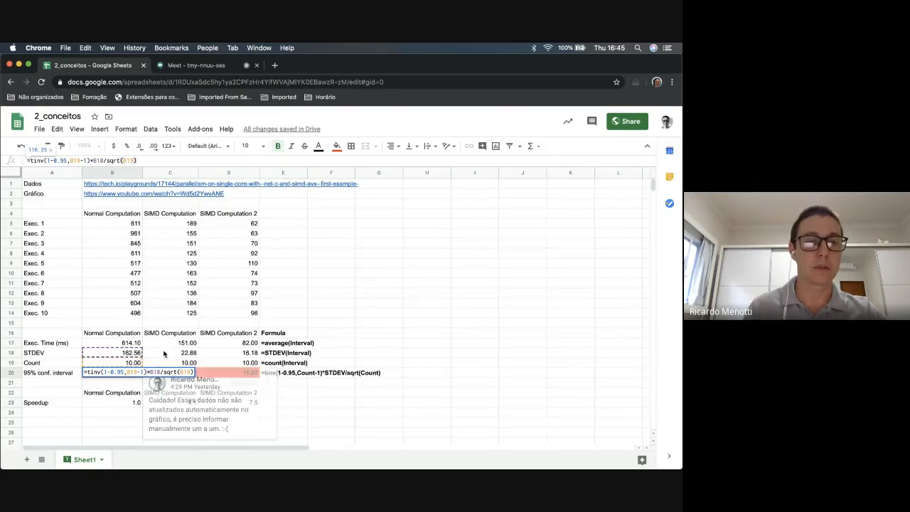
pyautogui.press('Return')
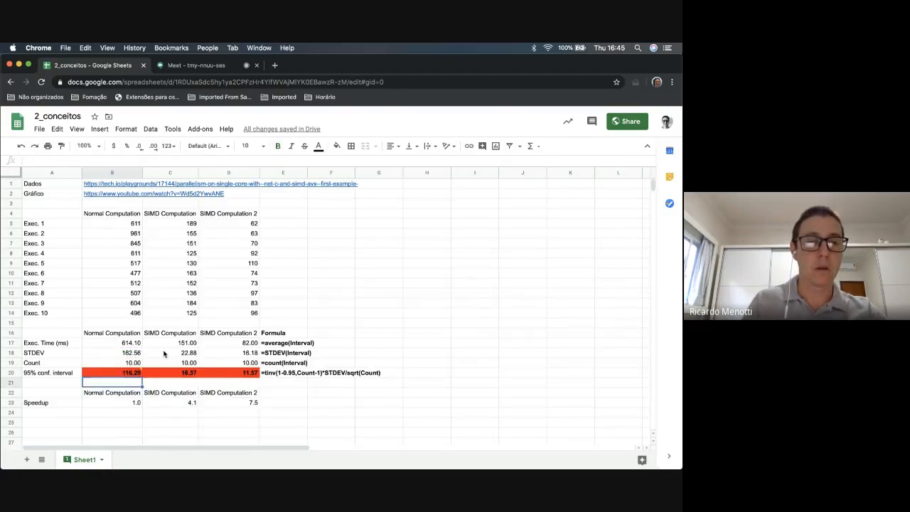
# Compare the 95% confidence interval formulas across B20:D20
pyautogui.press('Up')
pyautogui.press('Right')
pyautogui.press('Left')
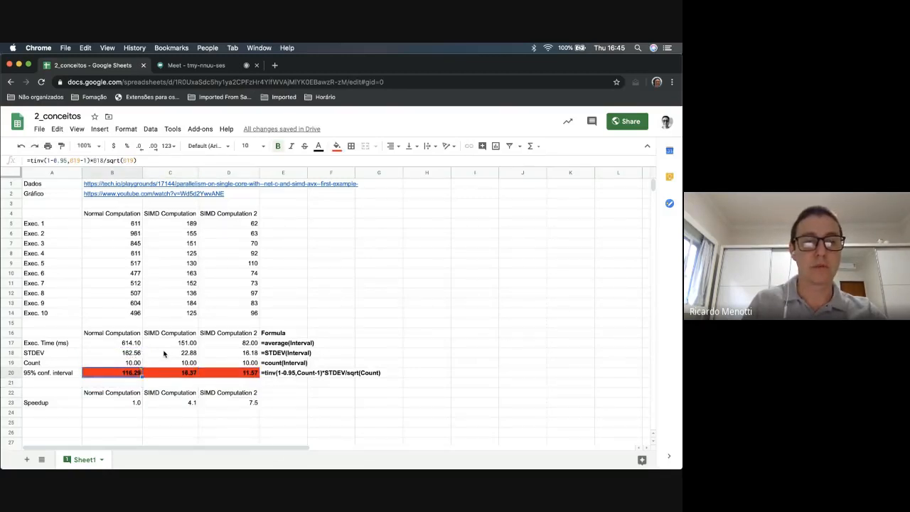
pyautogui.press('Right')
pyautogui.press('Right')
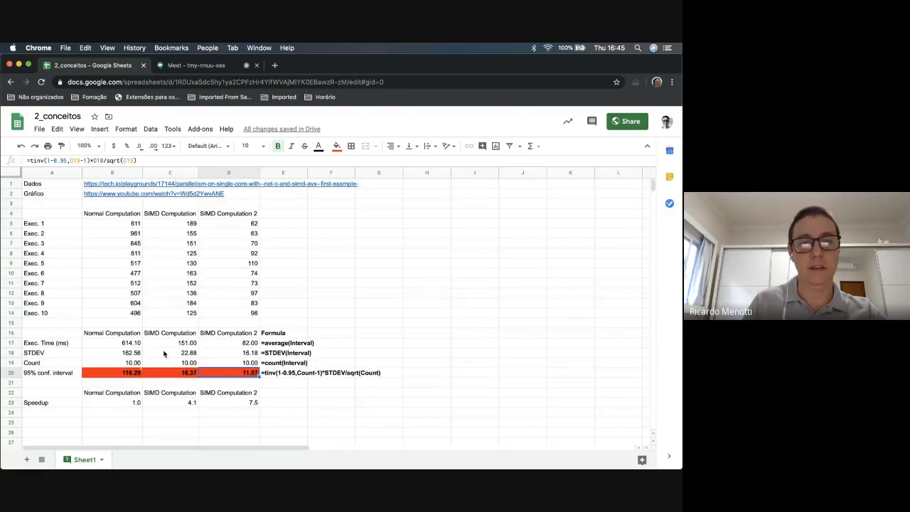
# Insert a column chart from the computation headings and average execution times in A16:D17
pyautogui.press('Up')
pyautogui.press('Up')
pyautogui.press('Up')
pyautogui.press('Up')
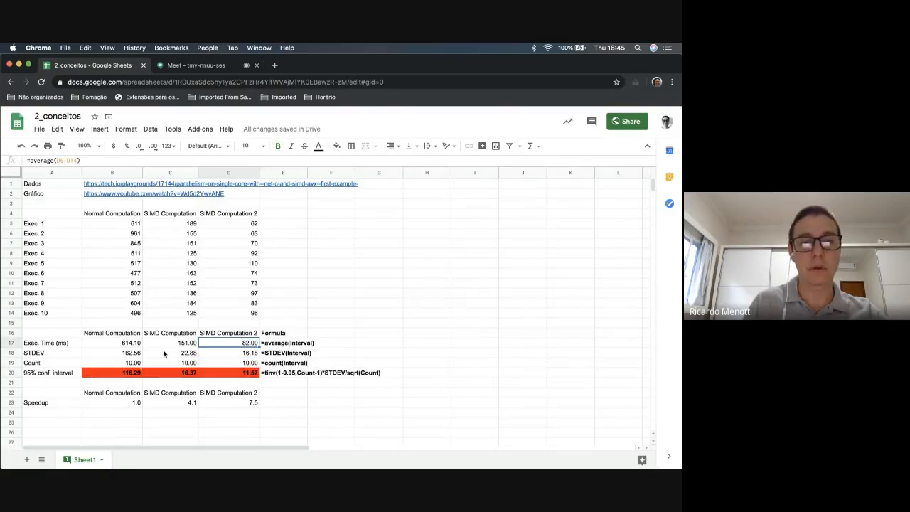
pyautogui.press('Left')
pyautogui.press('Left')
pyautogui.press('Left')
pyautogui.hotkey('shift', 'Down')
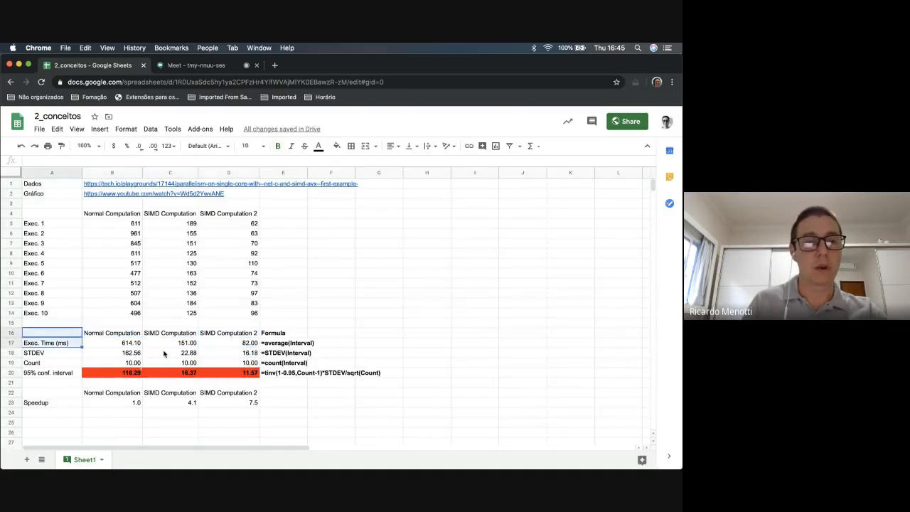
pyautogui.hotkey('shift', 'Right')
pyautogui.hotkey('shift', 'Right')
pyautogui.hotkey('shift', 'Right')
pyautogui.hotkey('shift', 'Right')
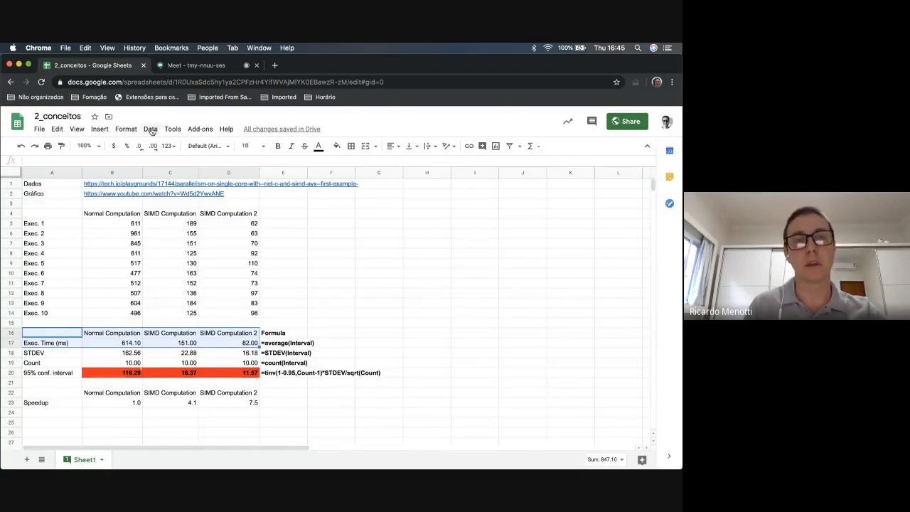
pyautogui.click(151, 130)
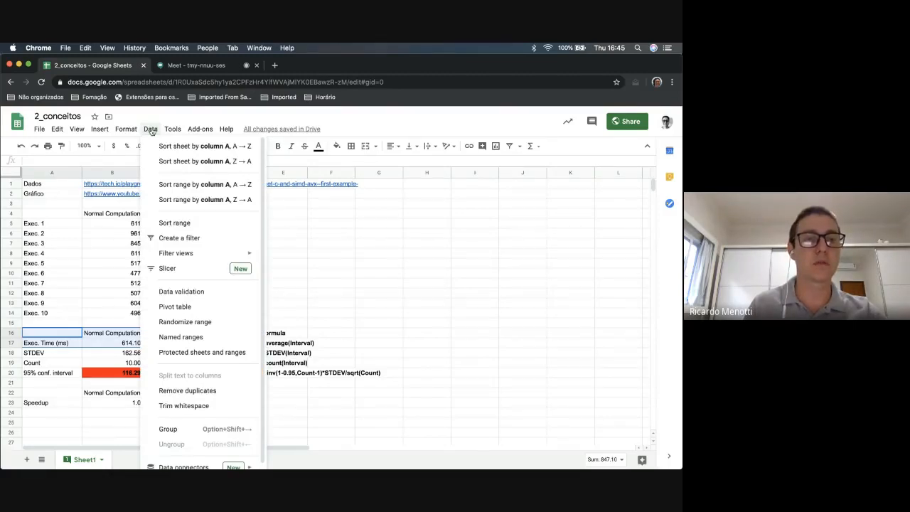
pyautogui.moveTo(99, 130)
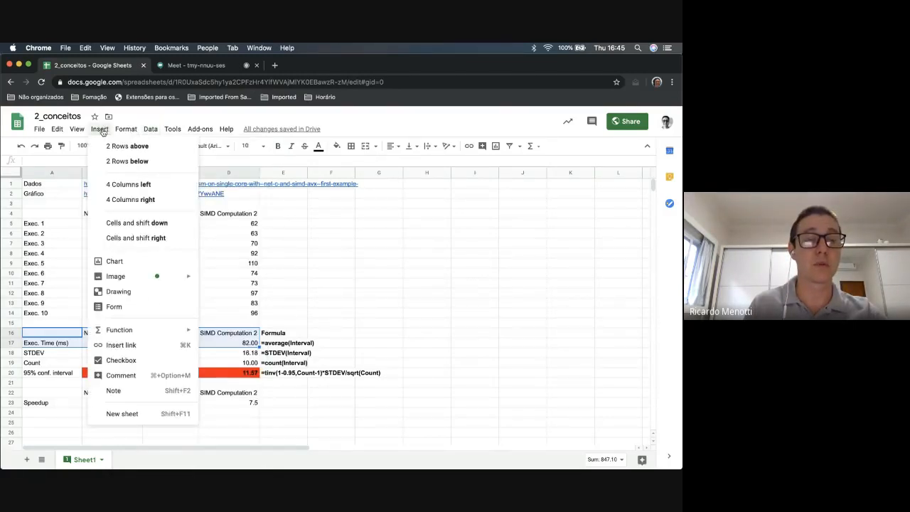
pyautogui.click(115, 262)
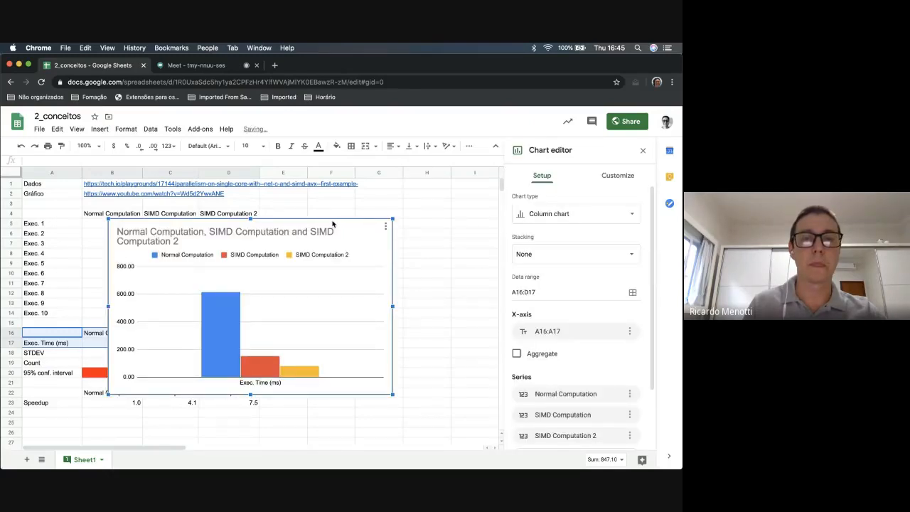
# Move the new chart up and to the right, and delete its title
pyautogui.moveTo(339, 226); pyautogui.dragTo(422, 192)
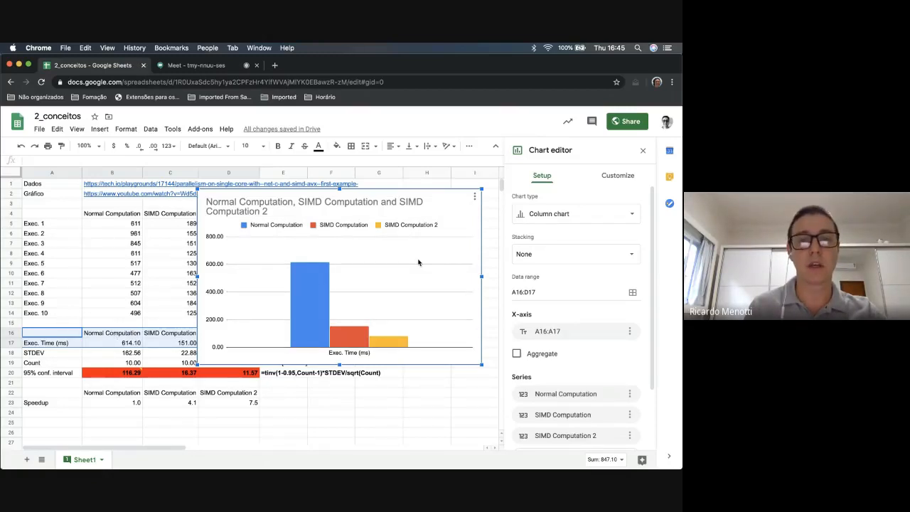
pyautogui.click(359, 205)
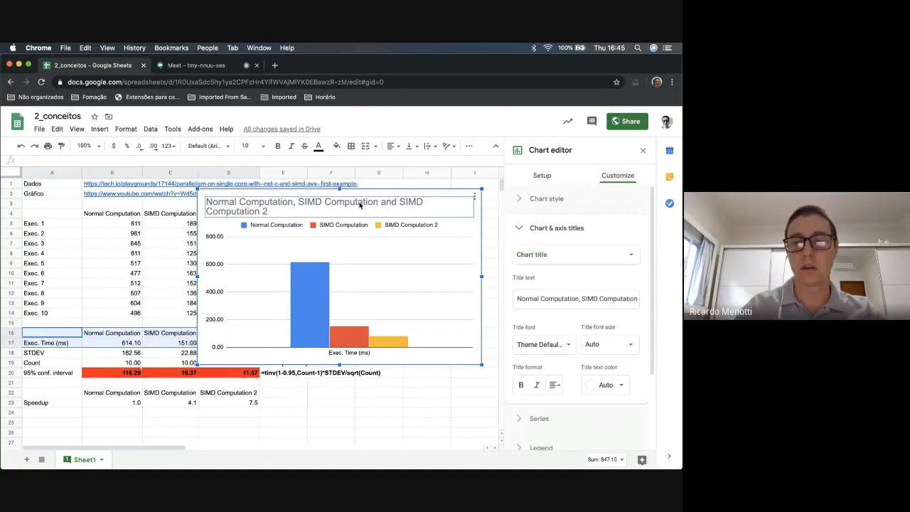
pyautogui.press('Delete')
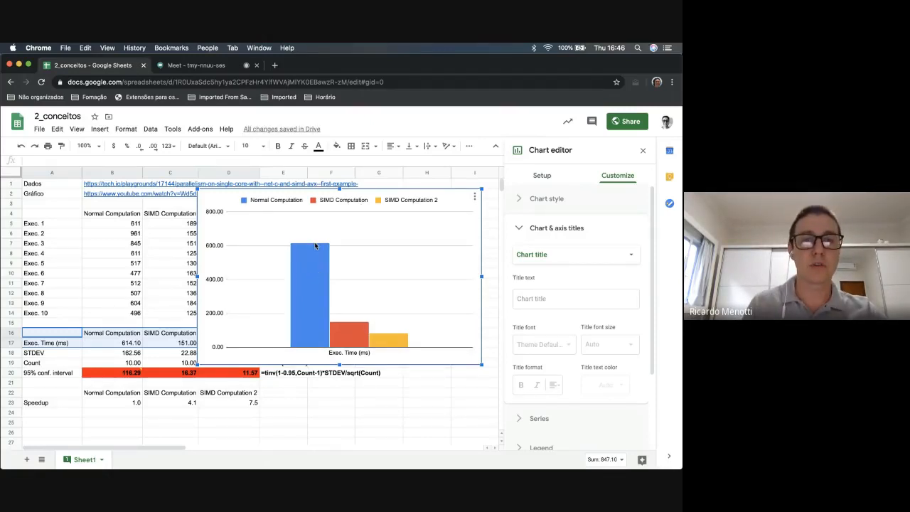
# Open the series settings of the Normal Computation column at its error bar options
pyautogui.click(306, 266)
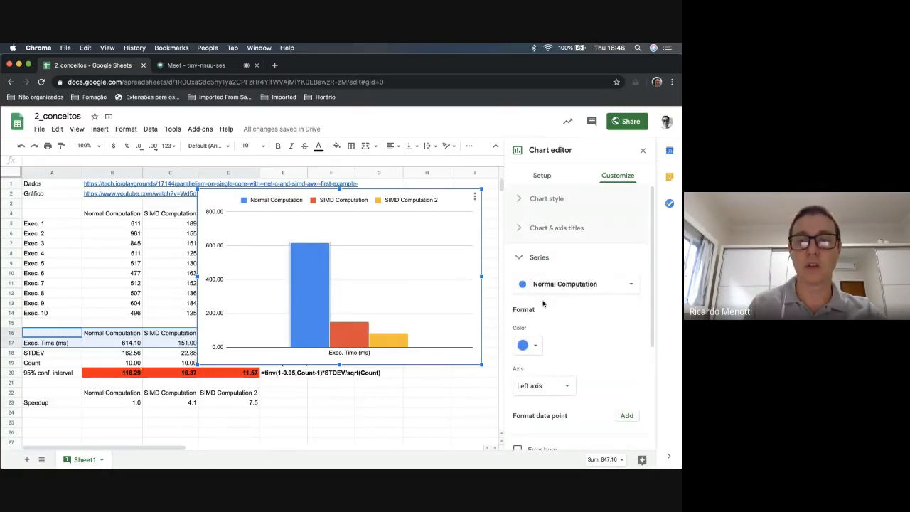
pyautogui.scroll(-2, 543, 305)
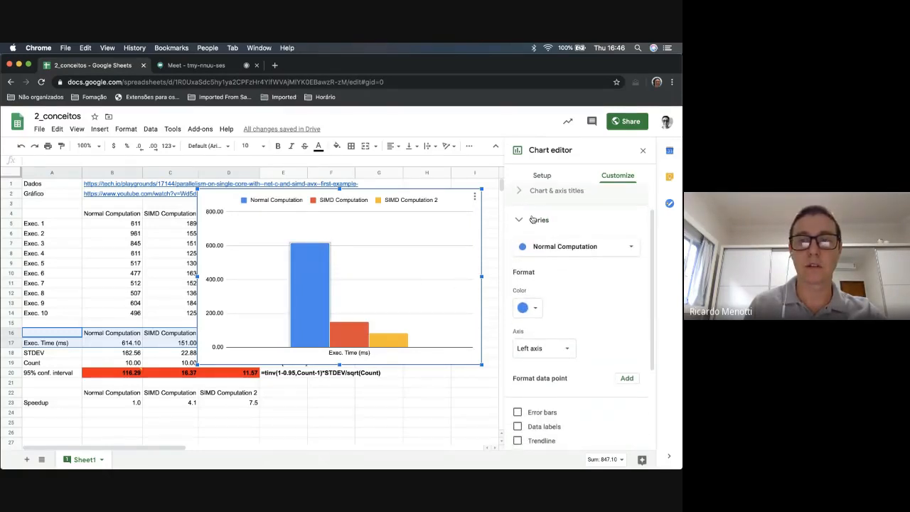
pyautogui.scroll(-2, 573, 299)
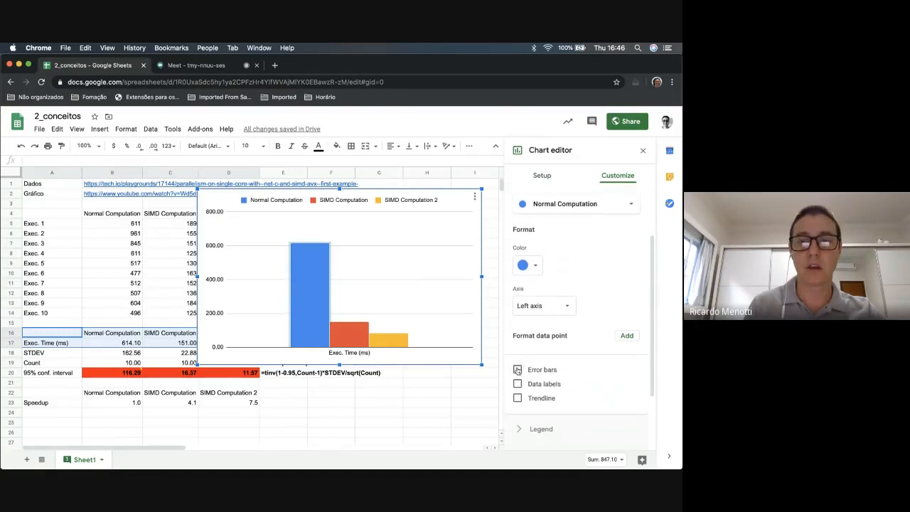
pyautogui.click(517, 370)
pyautogui.scroll(-2, 565, 351)
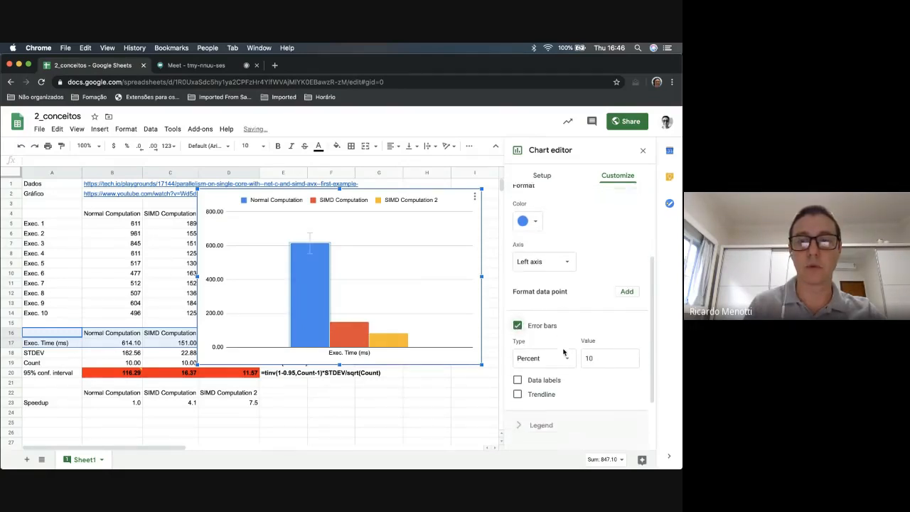
pyautogui.click(546, 359)
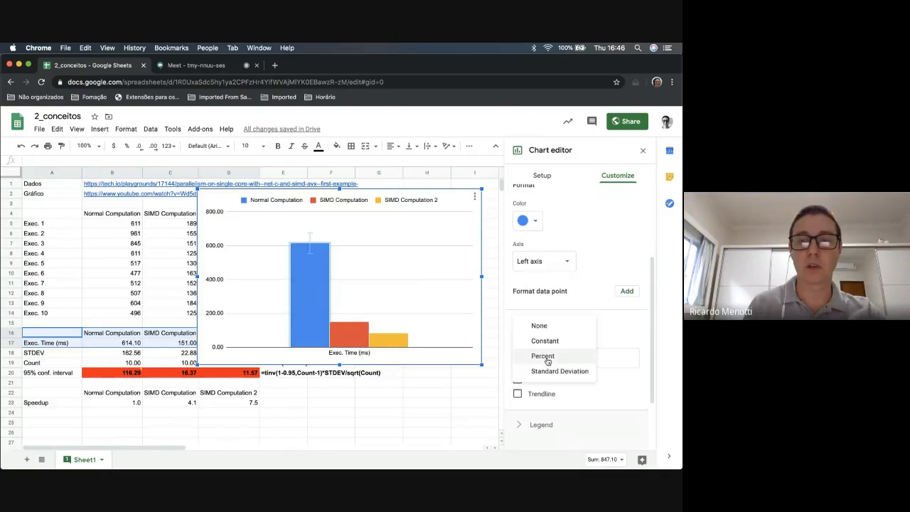
pyautogui.click(550, 328)
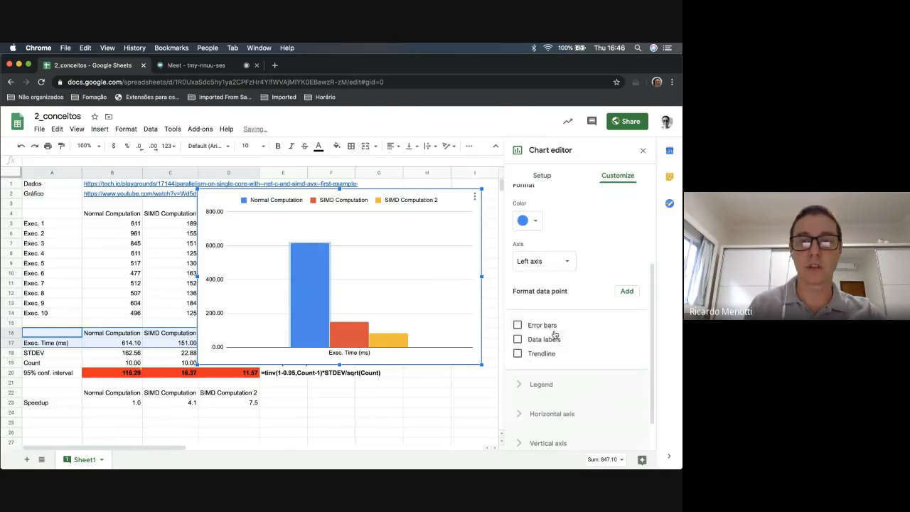
# Add error bars of type Constant with a value of 116.29 to the Normal Computation series
pyautogui.click(532, 327)
pyautogui.click(528, 360)
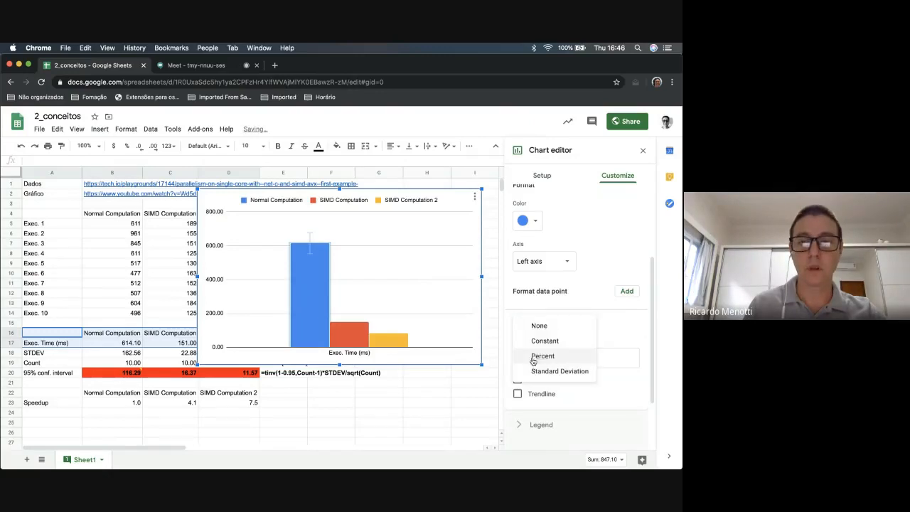
pyautogui.click(548, 342)
pyautogui.click(599, 356)
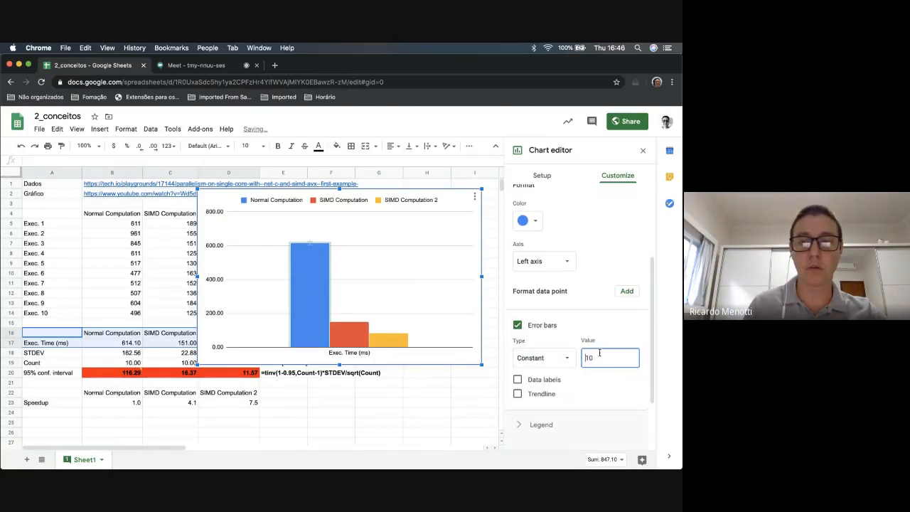
pyautogui.write('116')
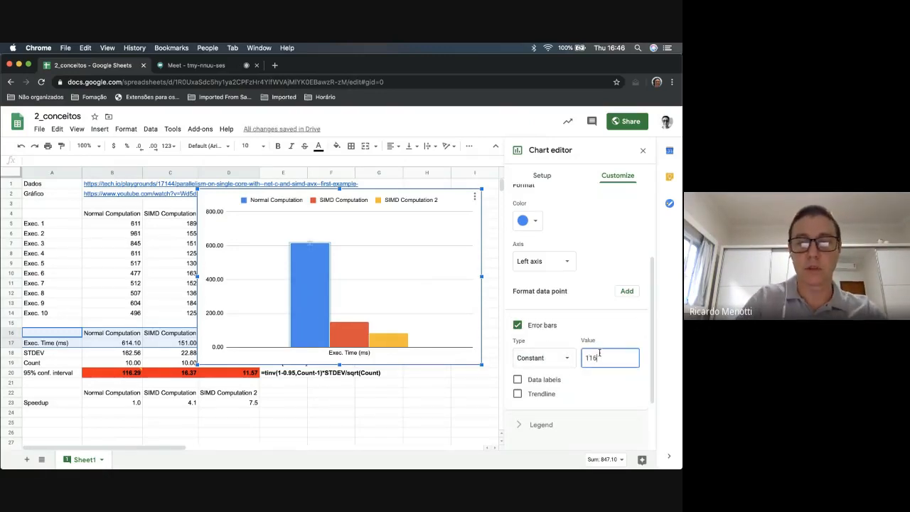
pyautogui.write('.29')
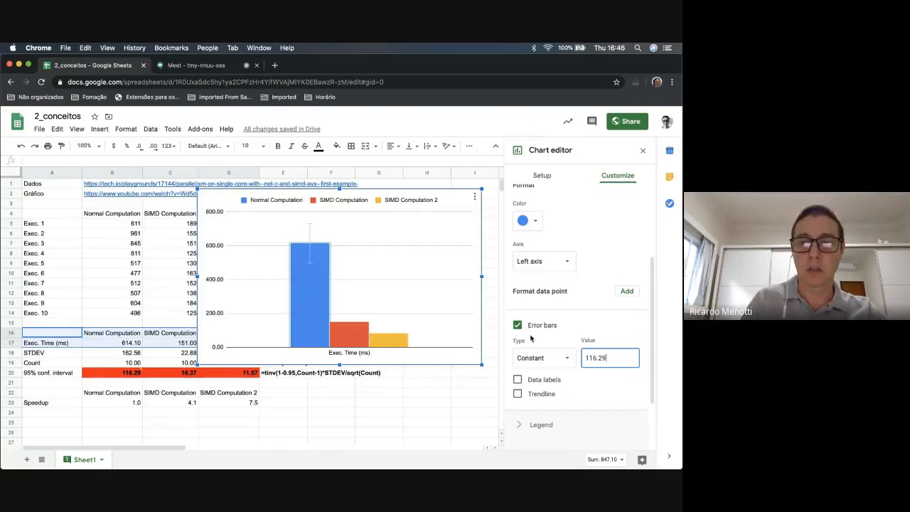
# Add error bars of type Constant with a value of 16.37 to the SIMD Computation series
pyautogui.click(358, 337)
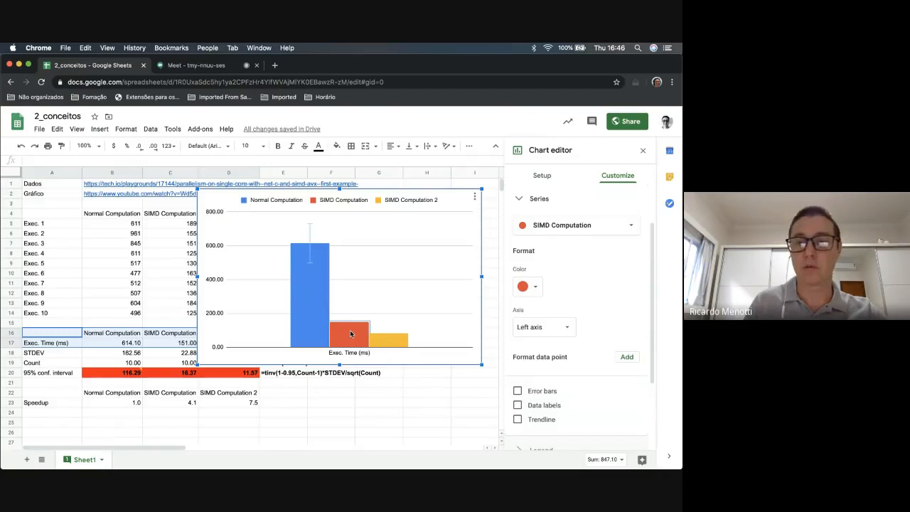
pyautogui.click(517, 391)
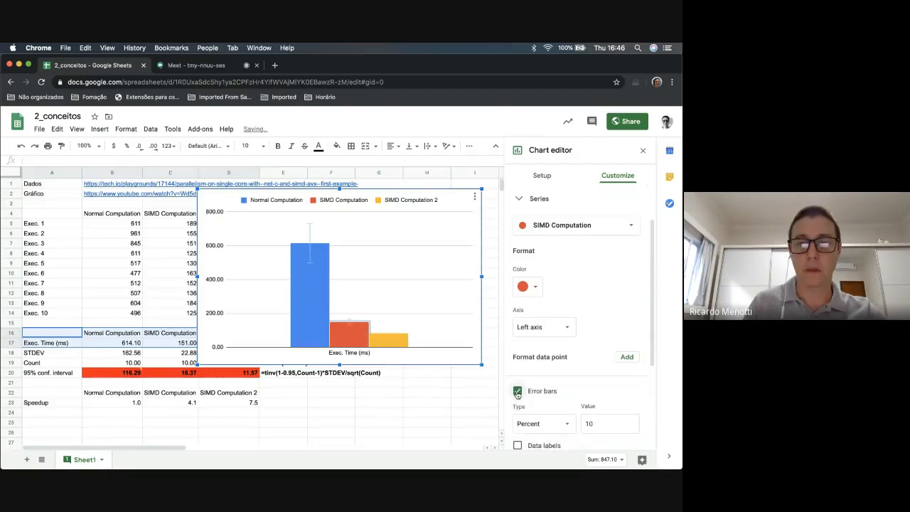
pyautogui.click(548, 423)
pyautogui.click(550, 410)
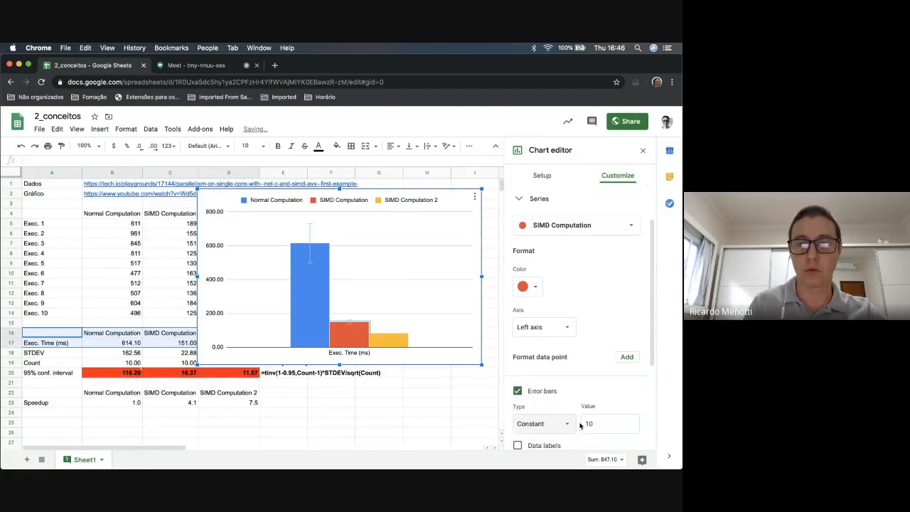
pyautogui.click(610, 424)
pyautogui.press('BackSpace')
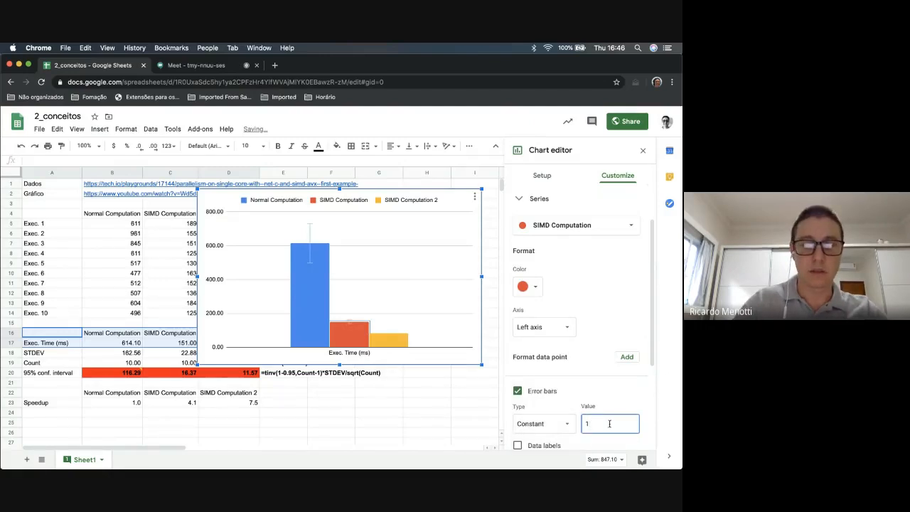
pyautogui.write('6.37')
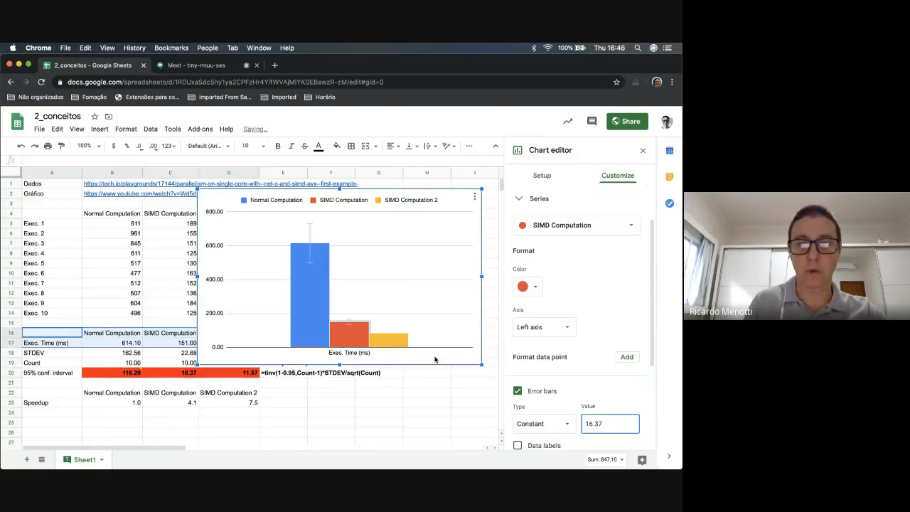
# Add Constant error bars to the SIMD Computation 2 series using its 95% confidence interval from D20, and leave chart editing
pyautogui.click(393, 339)
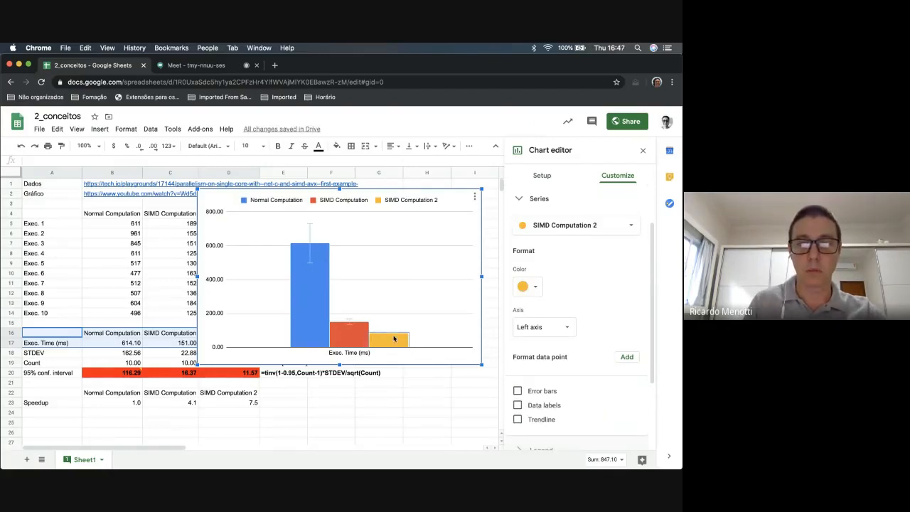
pyautogui.click(517, 391)
pyautogui.click(534, 424)
pyautogui.click(546, 407)
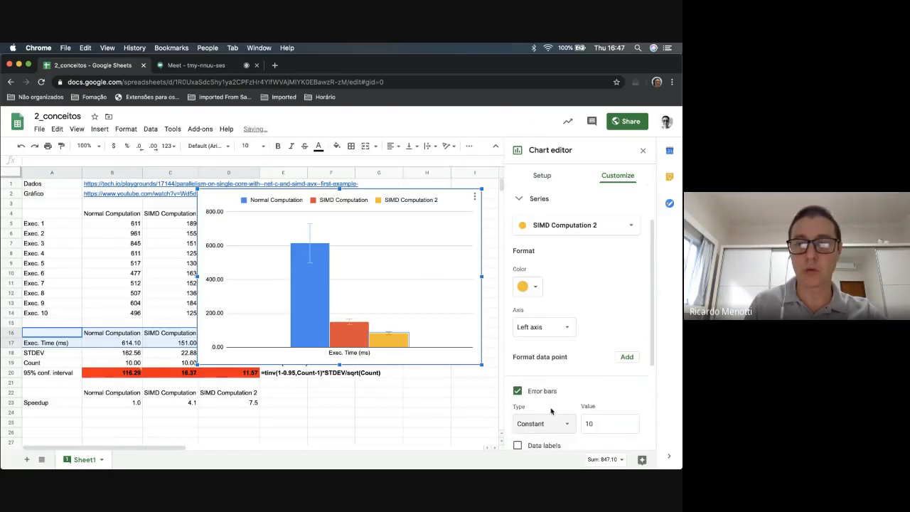
pyautogui.click(606, 424)
pyautogui.press('BackSpace')
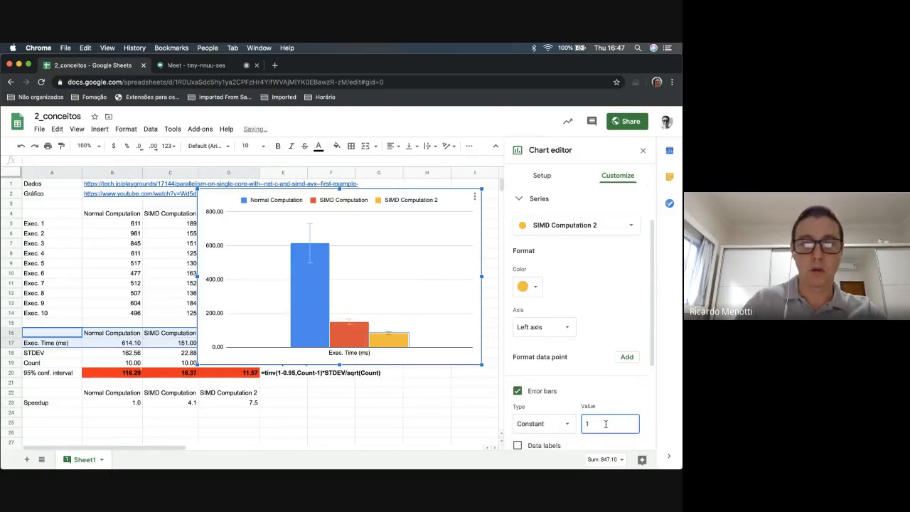
pyautogui.write('1.')
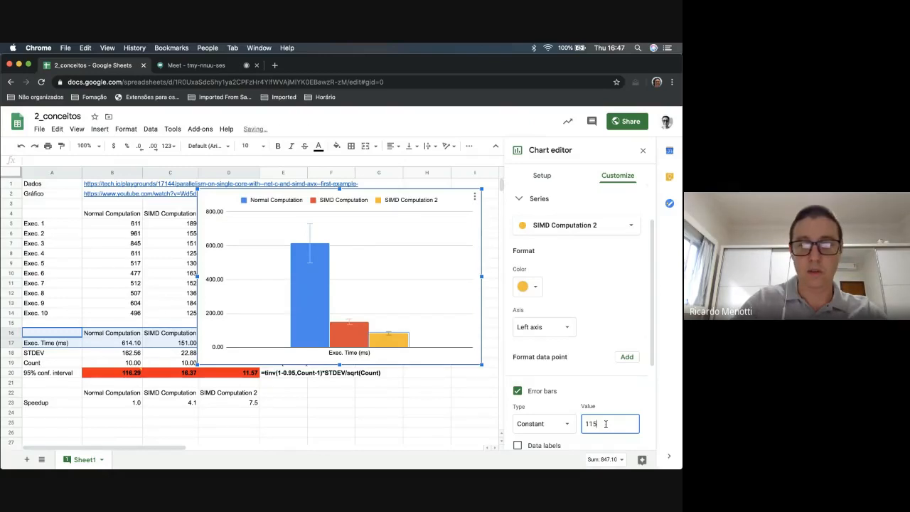
pyautogui.write('57')
pyautogui.click(408, 385)
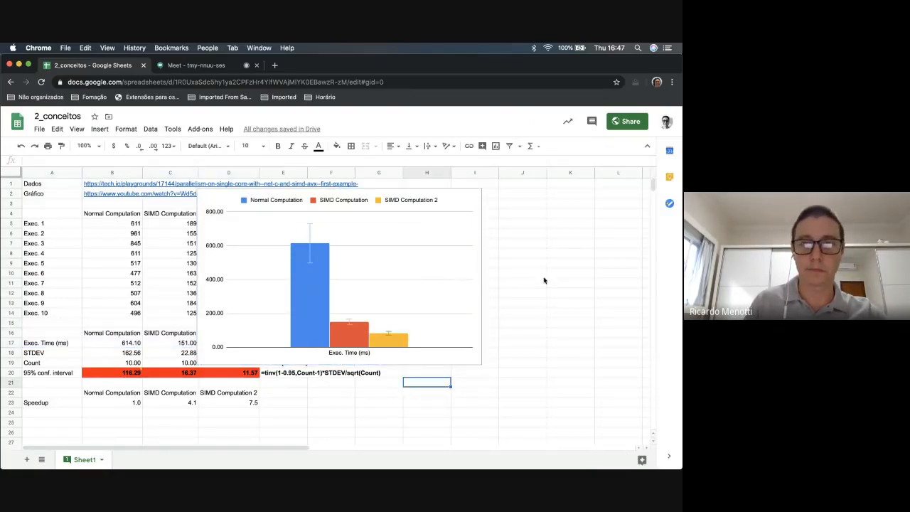
# Move the chart to the right, clear of the data columns and the formula notes, and deselect it
pyautogui.click(467, 239)
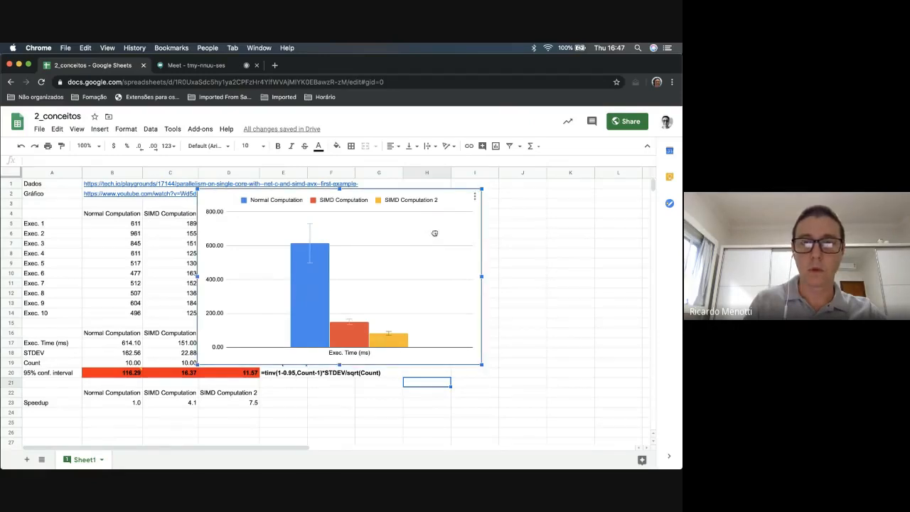
pyautogui.moveTo(435, 233); pyautogui.dragTo(555, 234)
pyautogui.click(618, 245)
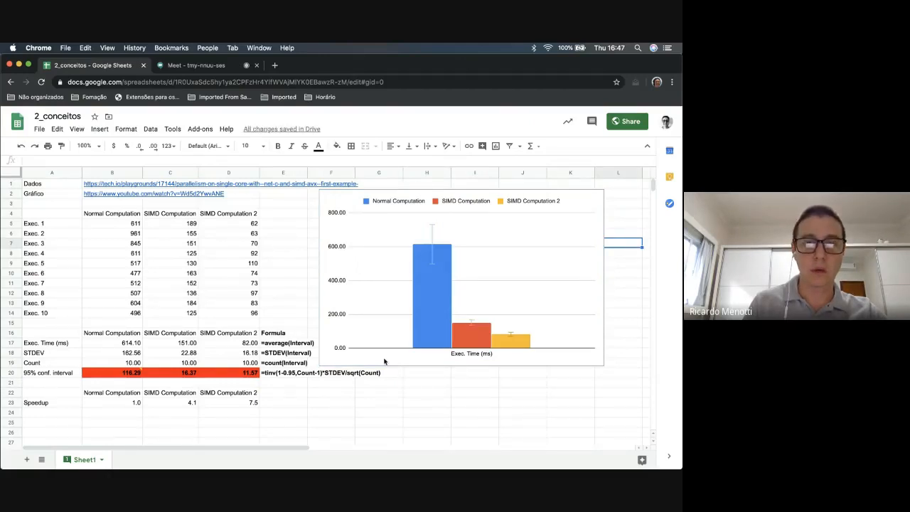
# Examine the Speedup table's column headings in row 22 against the Normal Computation heading in B16 of the statistics table
pyautogui.moveTo(142, 377)
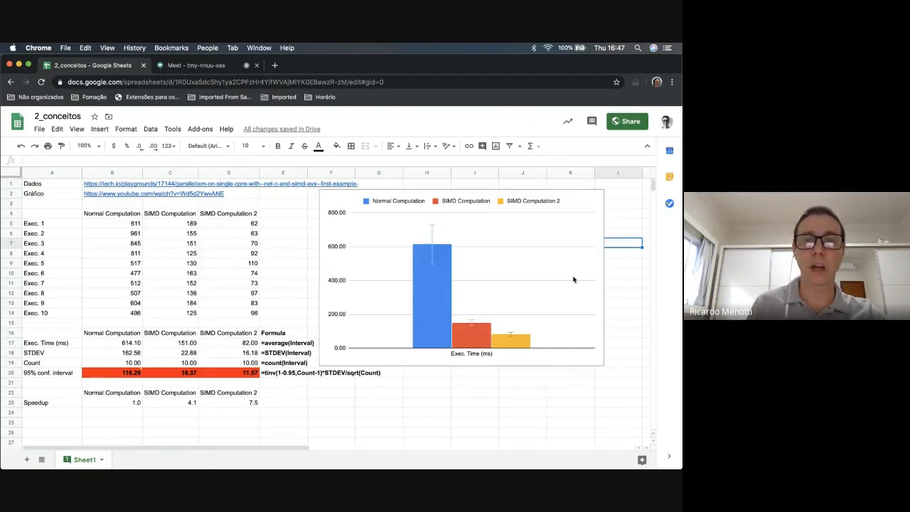
pyautogui.scroll(-2, 558, 385)
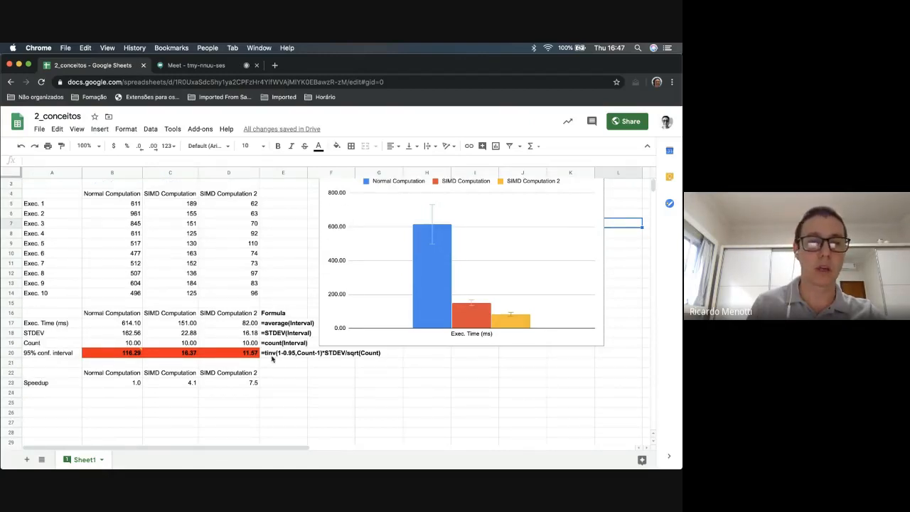
pyautogui.click(101, 373)
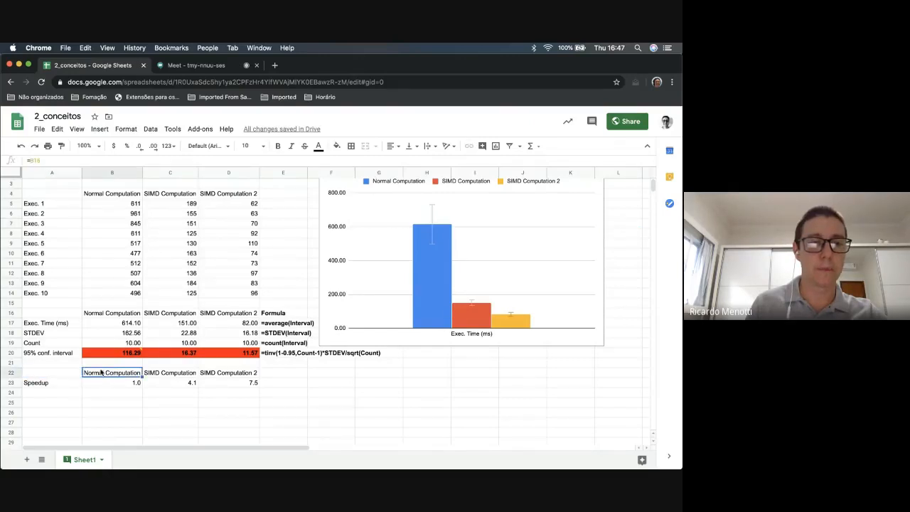
pyautogui.click(166, 373)
pyautogui.click(216, 366)
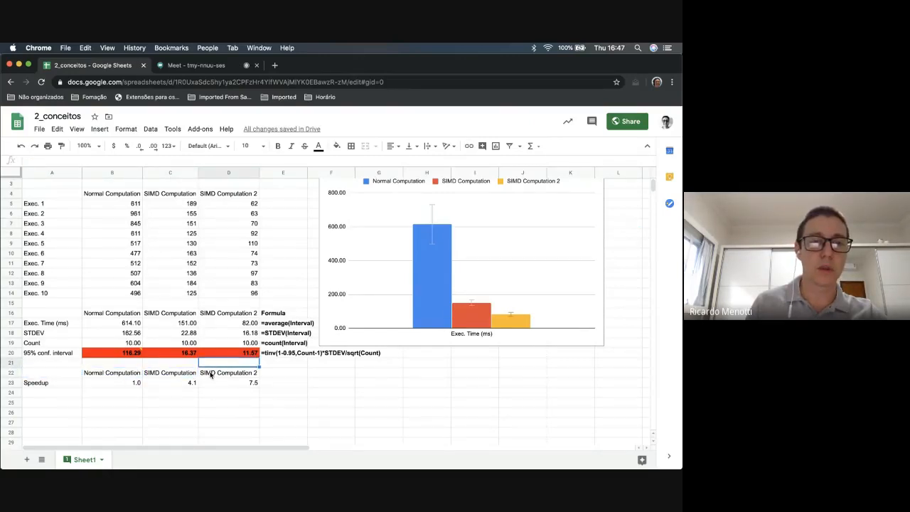
pyautogui.click(210, 374)
pyautogui.click(118, 375)
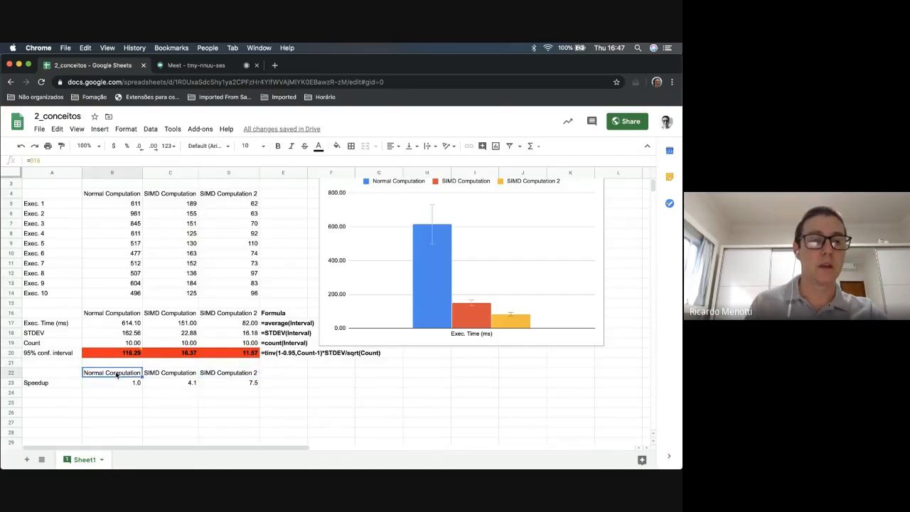
pyautogui.click(119, 315)
pyautogui.click(108, 375)
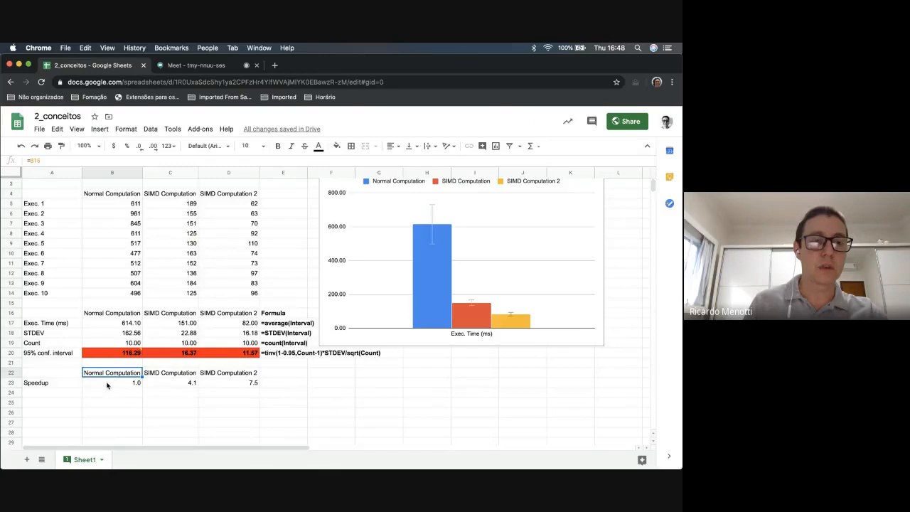
# Inspect the speedup formula =max($B17:$D17)/B17 in B23 and fill it across to D23
pyautogui.click(107, 385)
pyautogui.click(113, 160)
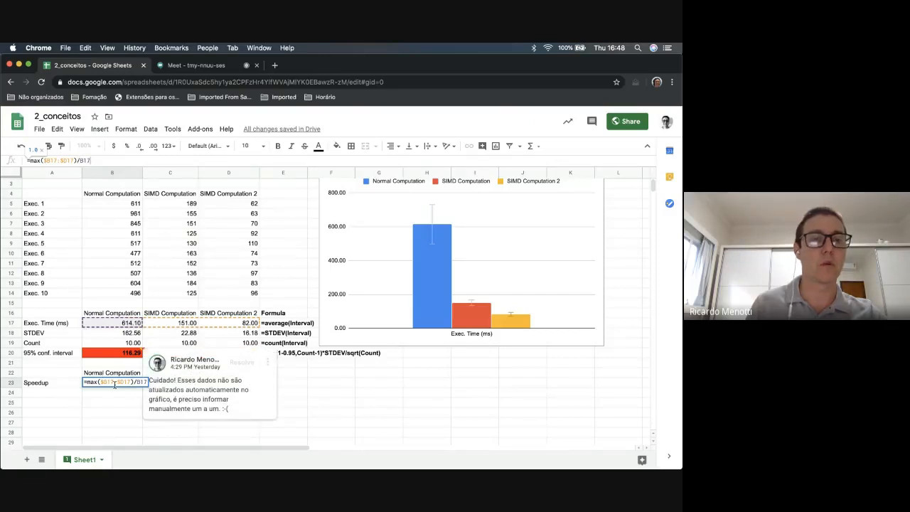
pyautogui.press('Return')
pyautogui.press('Up')
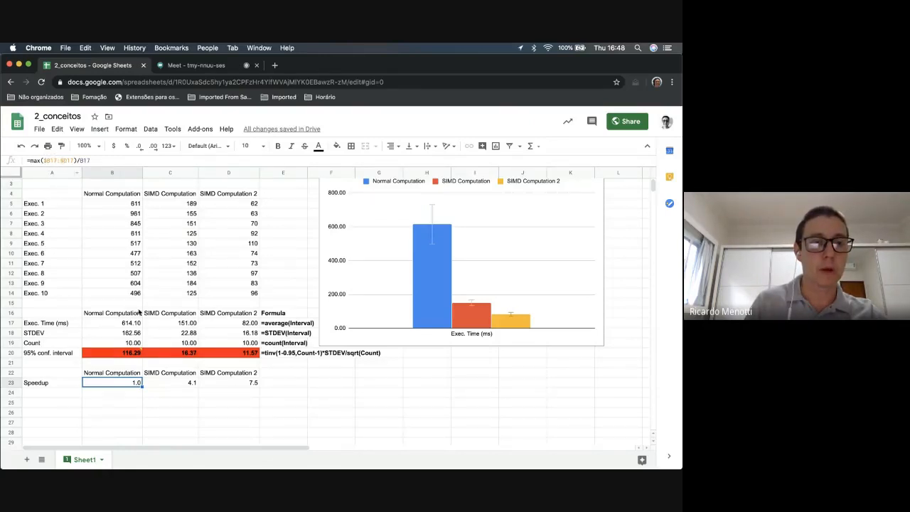
pyautogui.moveTo(141, 385); pyautogui.dragTo(245, 384)
# Review the speedup formulas and values of the three computation variants in B23:D23, including the cell references in C23's formula
pyautogui.click(184, 384)
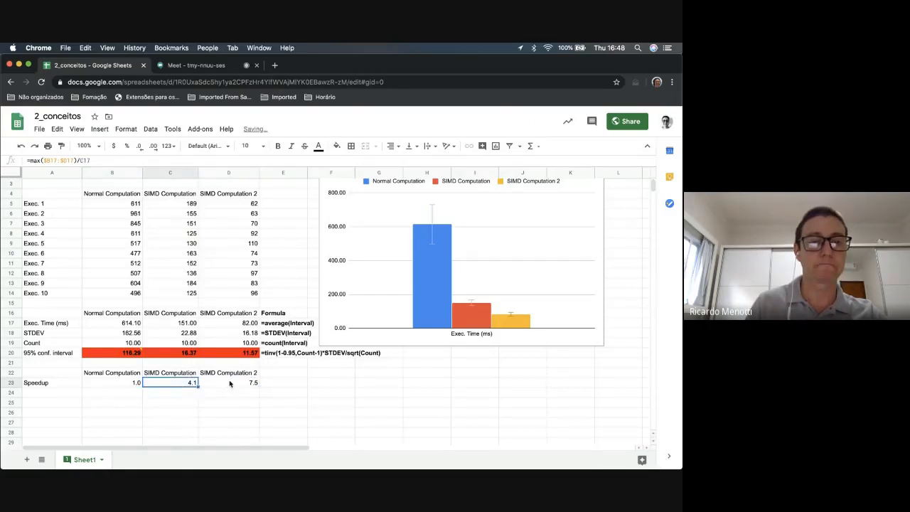
pyautogui.click(229, 384)
pyautogui.click(197, 384)
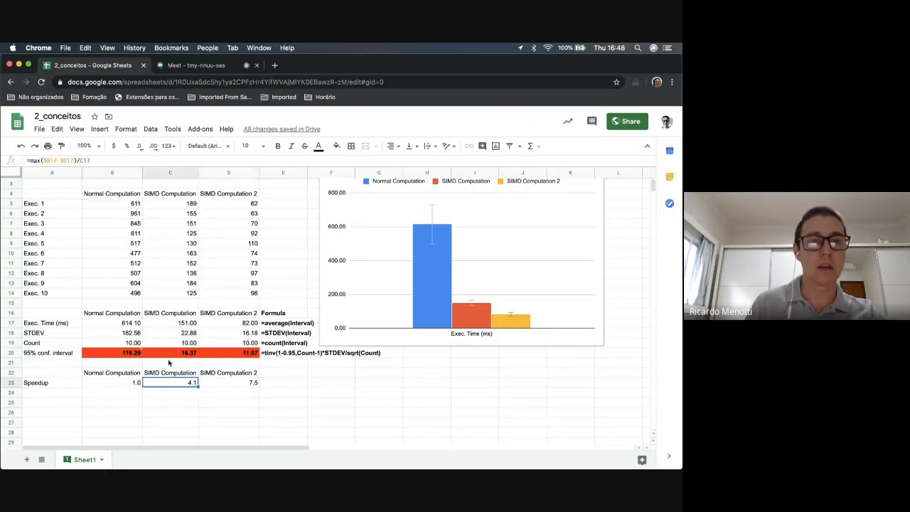
pyautogui.click(100, 160)
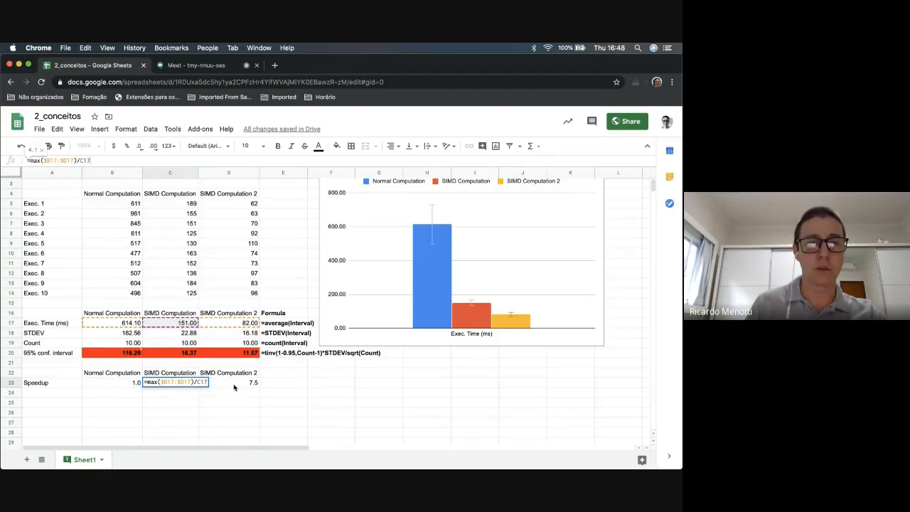
pyautogui.press('Tab')
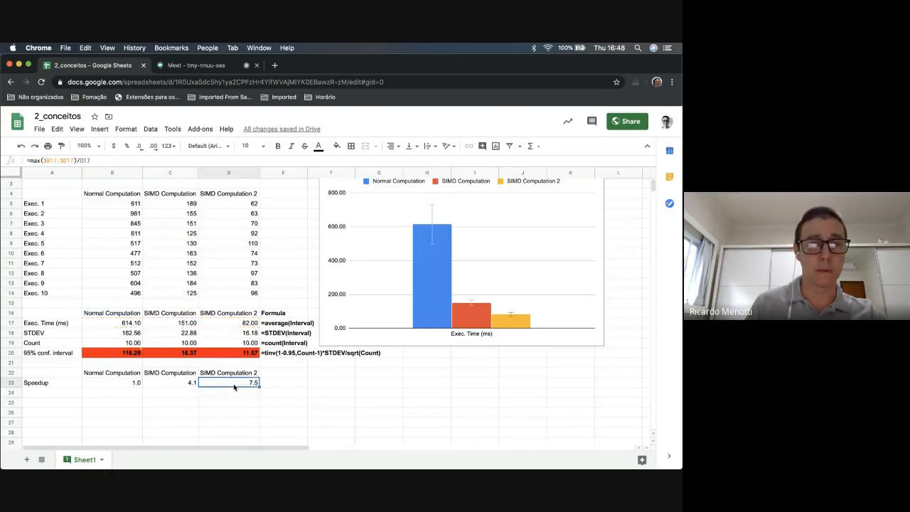
pyautogui.click(113, 382)
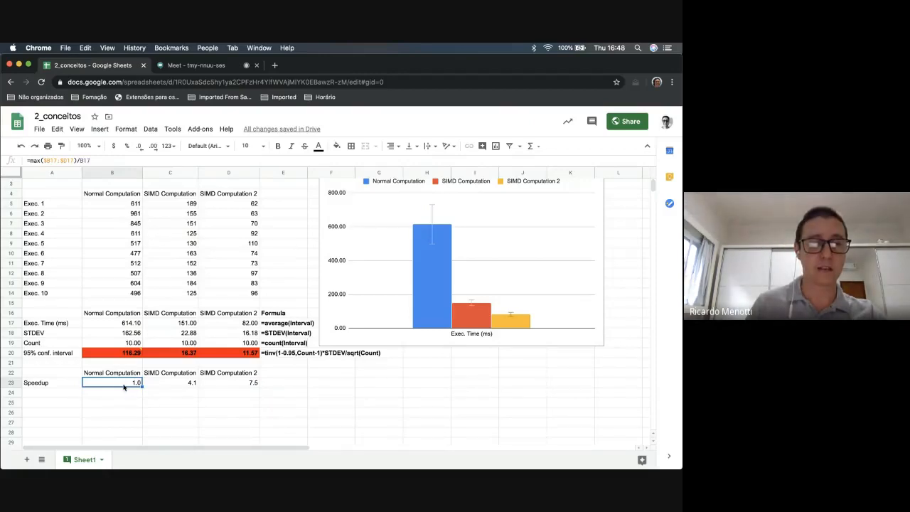
pyautogui.click(162, 386)
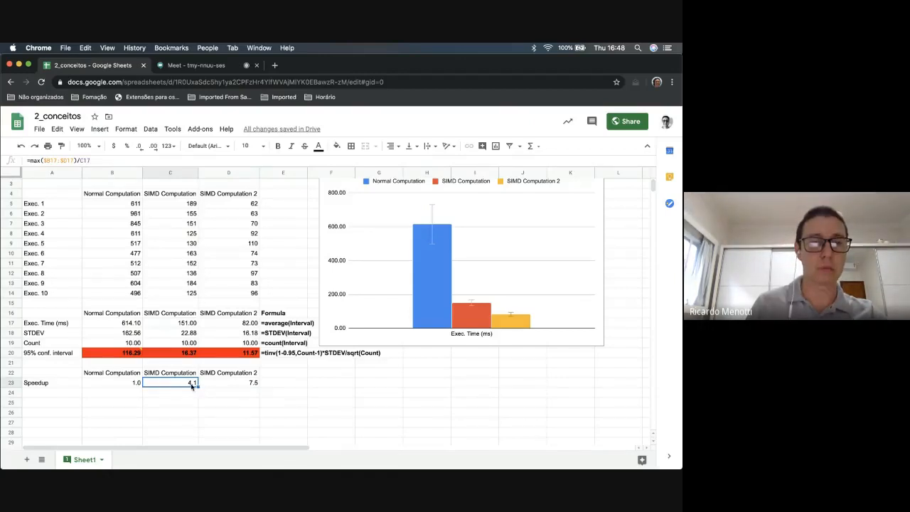
pyautogui.click(242, 384)
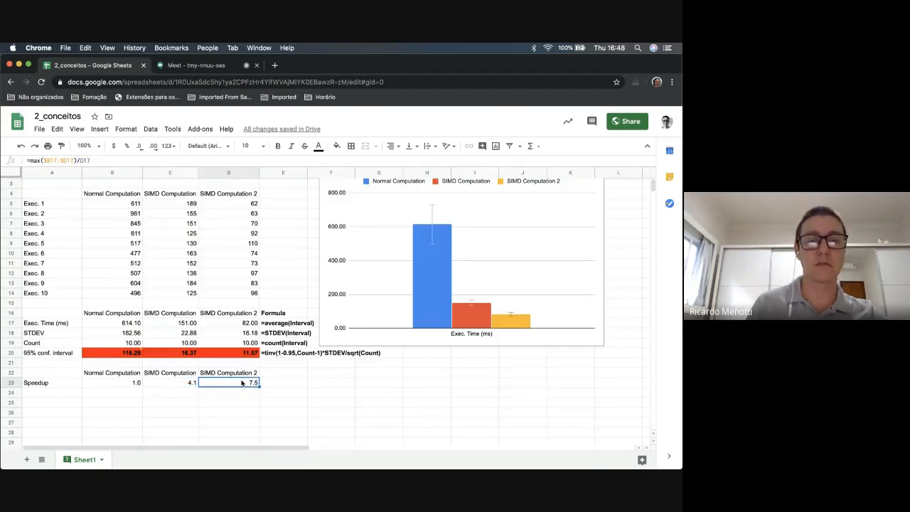
pyautogui.click(132, 386)
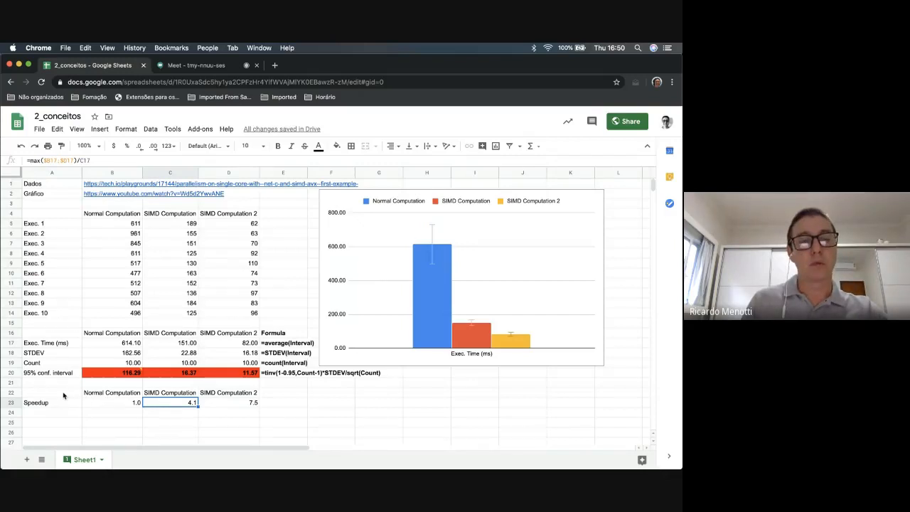
# Insert a chart from the speedup table A22:D23 and change its type to a column chart
pyautogui.moveTo(69, 396); pyautogui.dragTo(224, 406)
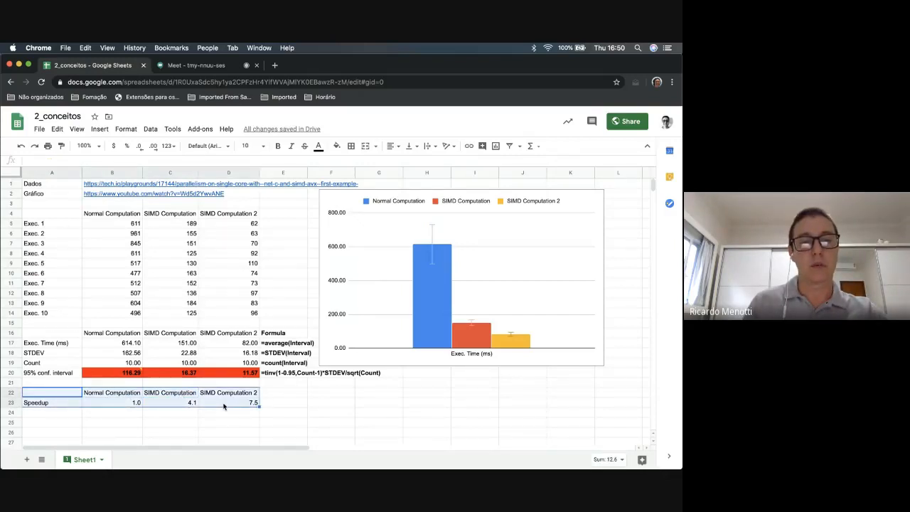
pyautogui.click(100, 128)
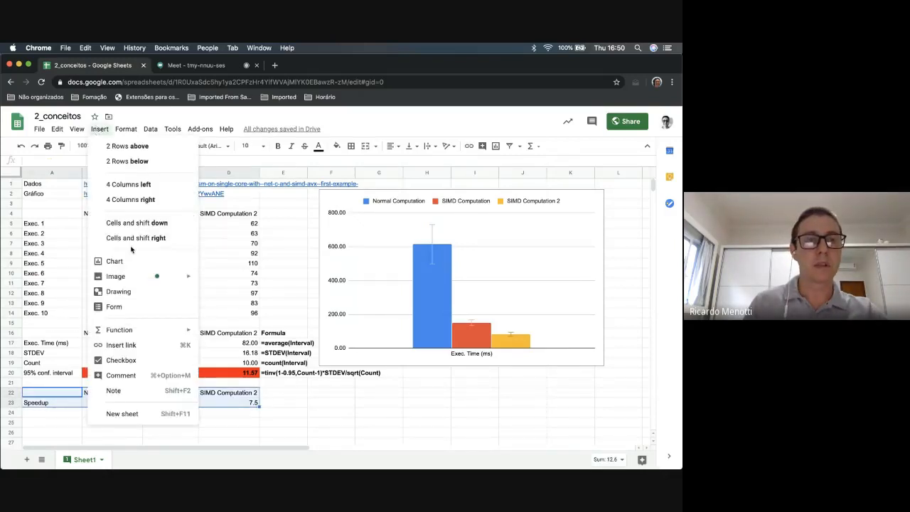
pyautogui.click(127, 262)
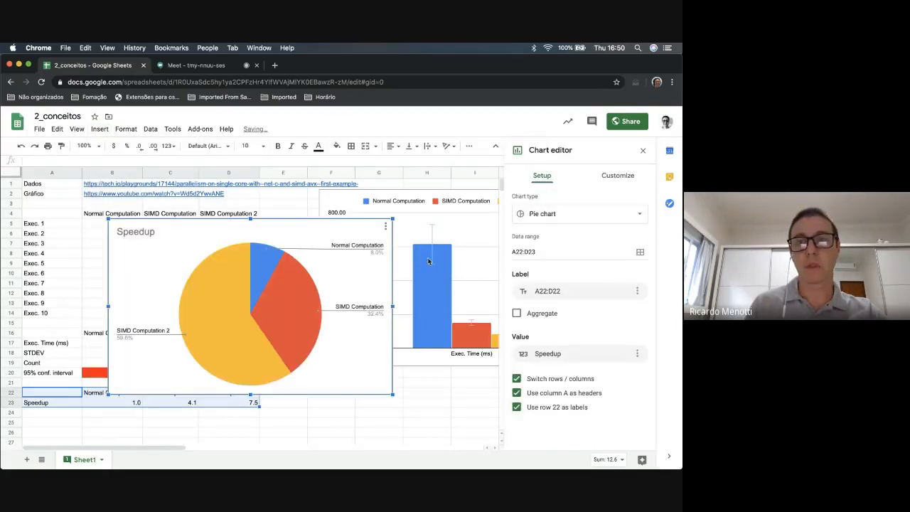
pyautogui.click(552, 214)
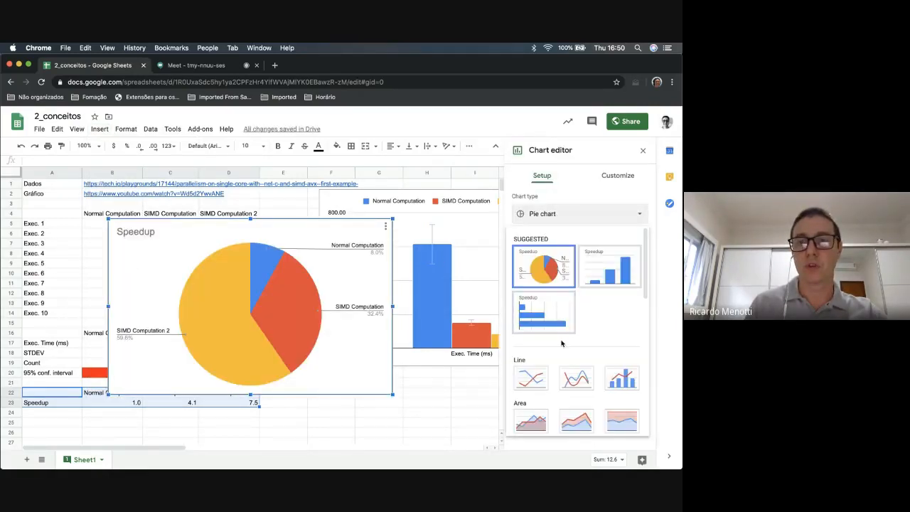
pyautogui.scroll(-3, 562, 344)
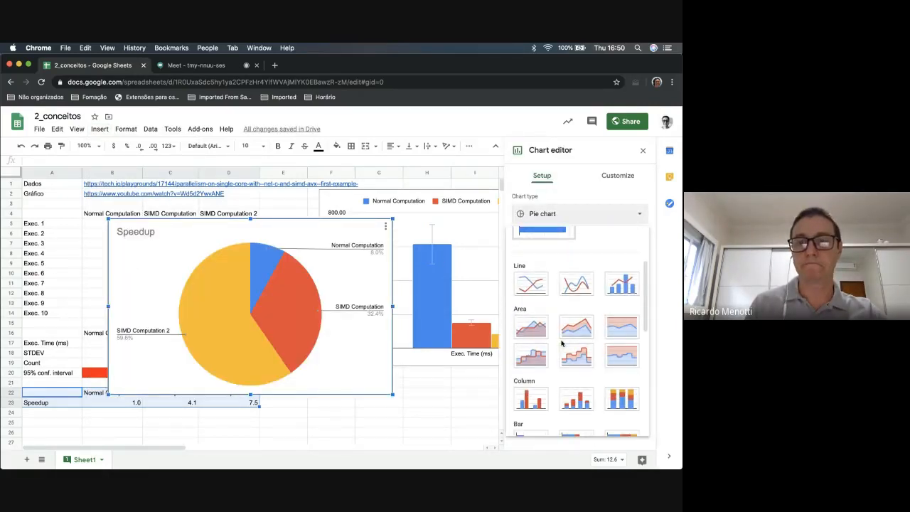
pyautogui.click(535, 394)
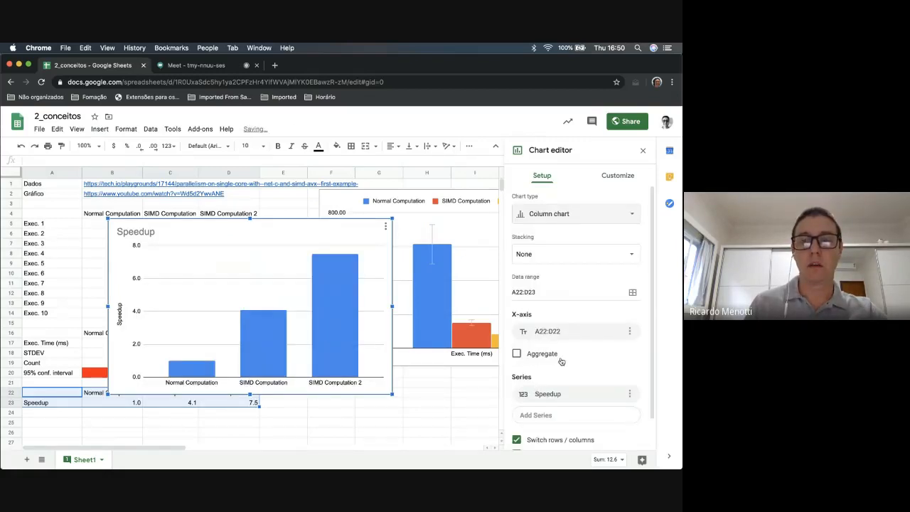
# Try the speedup chart with Switch rows / columns turned off, and turn the option back on
pyautogui.scroll(-1, 561, 362)
pyautogui.scroll(-2, 561, 362)
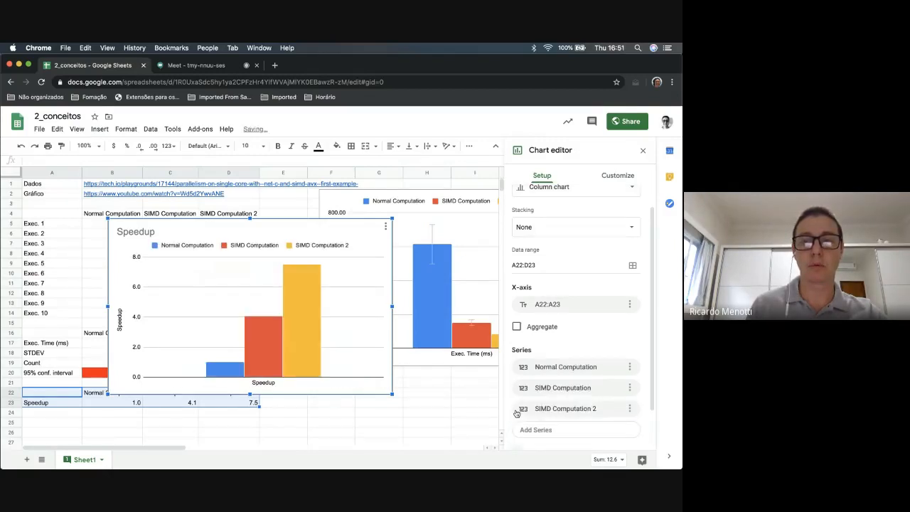
pyautogui.scroll(-3, 517, 414)
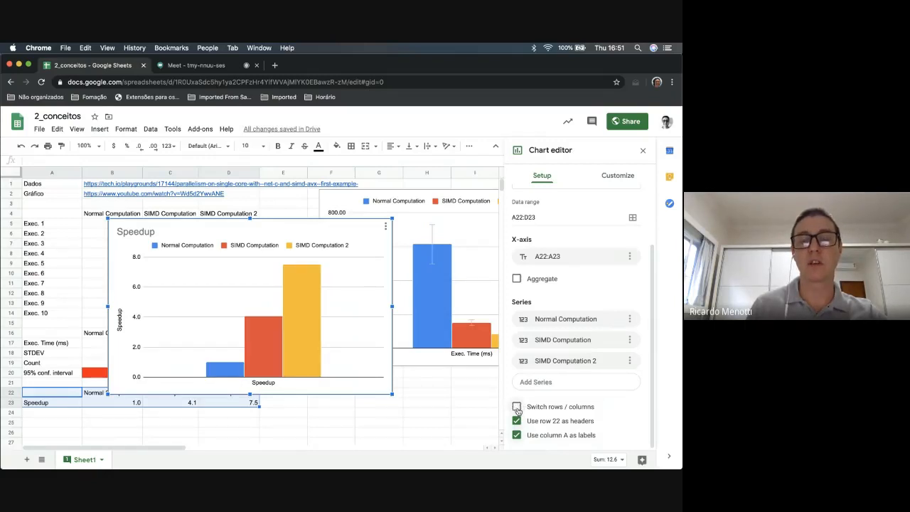
pyautogui.click(517, 407)
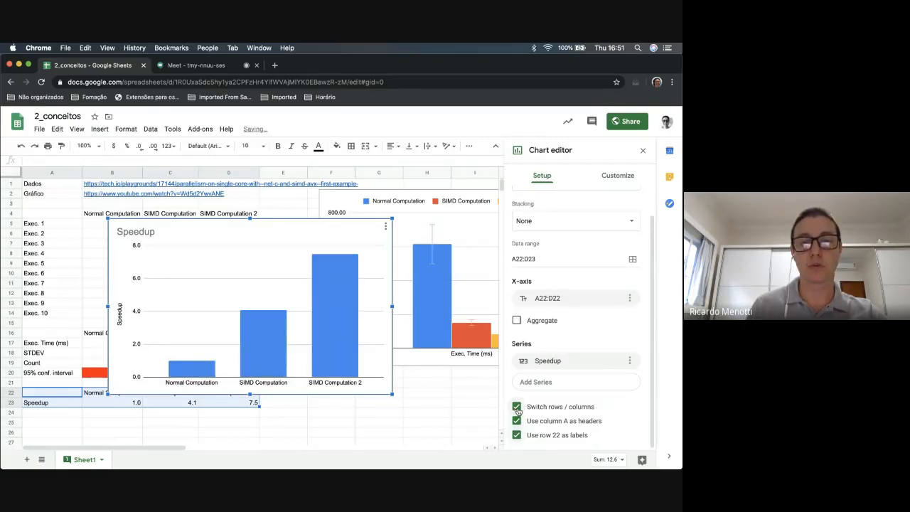
# Add a data point format for SIMD Computation in the Speedup series and color its column theme red
pyautogui.click(260, 345)
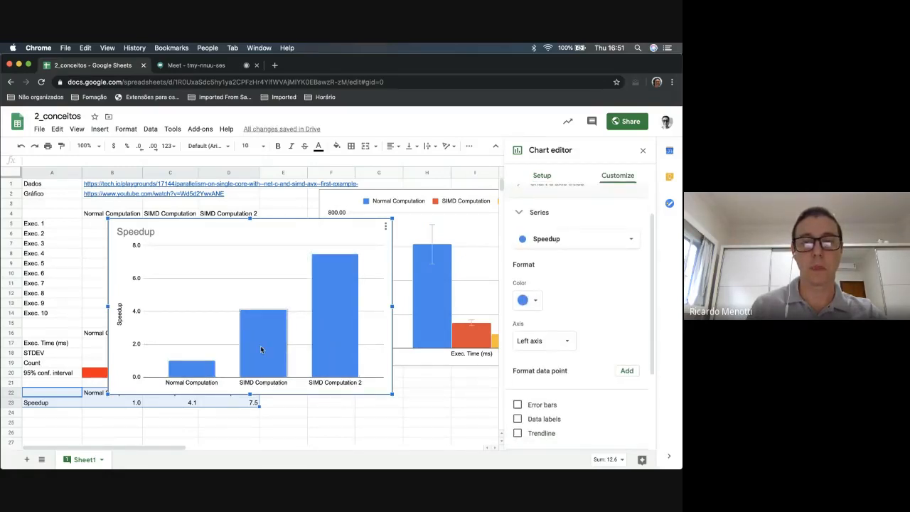
pyautogui.click(625, 371)
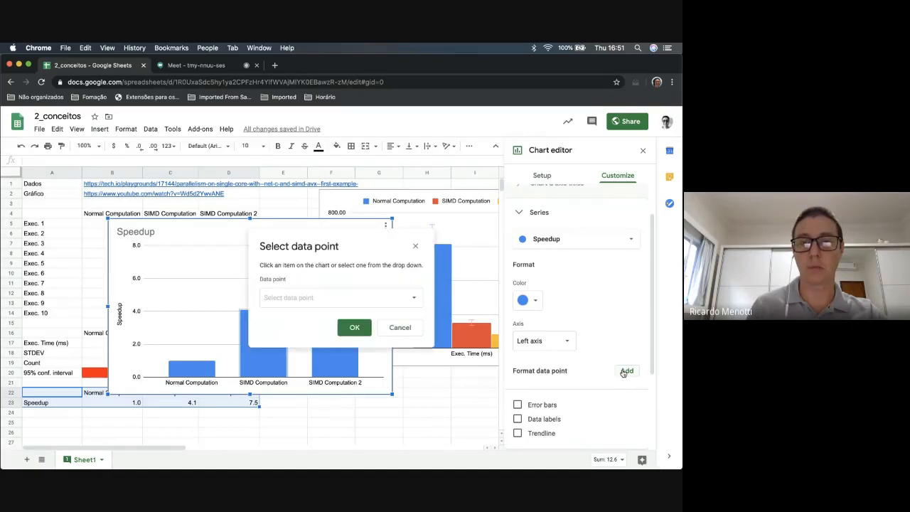
pyautogui.click(342, 305)
pyautogui.click(349, 311)
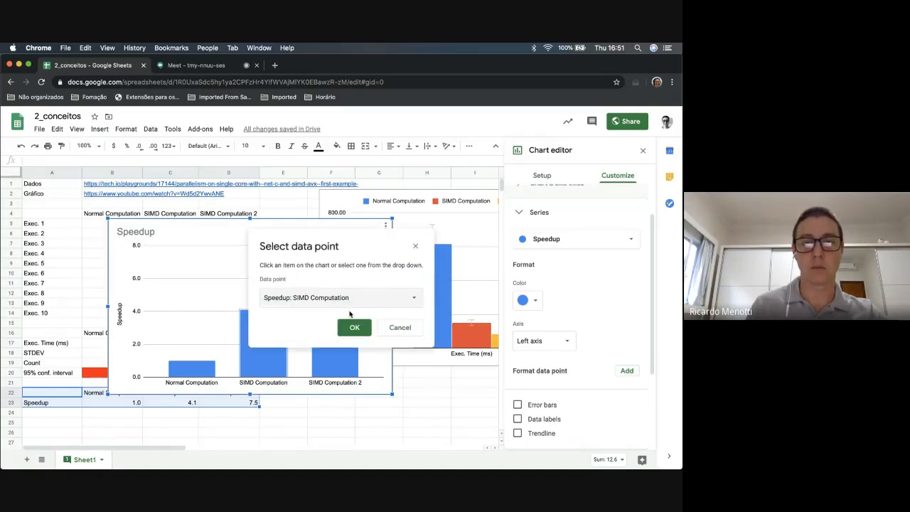
pyautogui.click(355, 327)
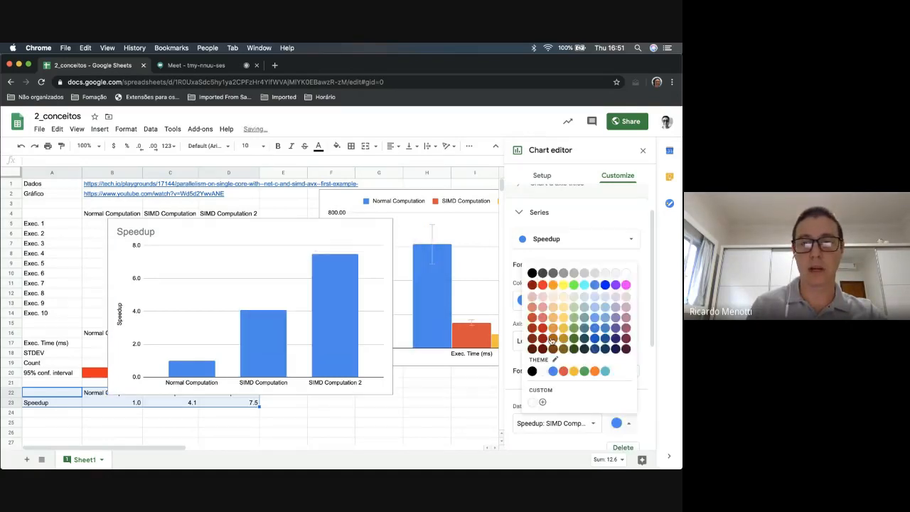
pyautogui.click(562, 371)
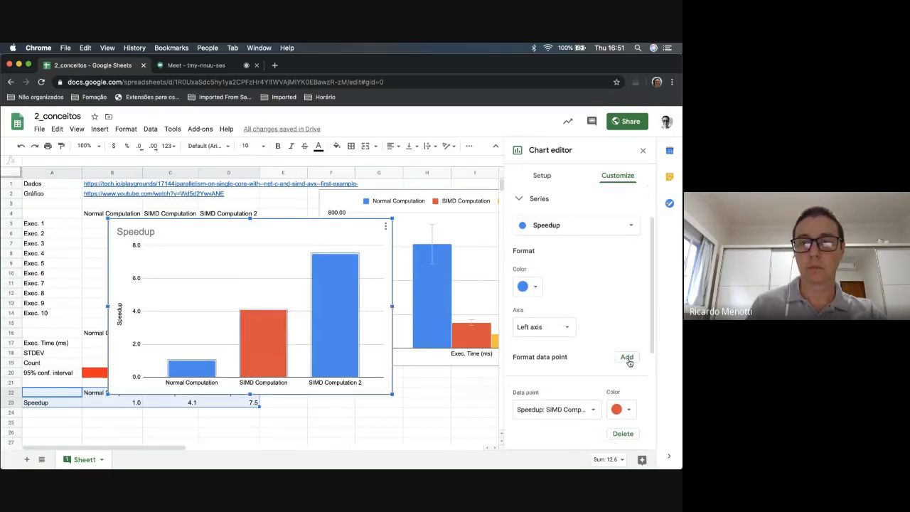
# Add a data point format for SIMD Computation 2 in the Speedup series and color its column theme green
pyautogui.click(627, 357)
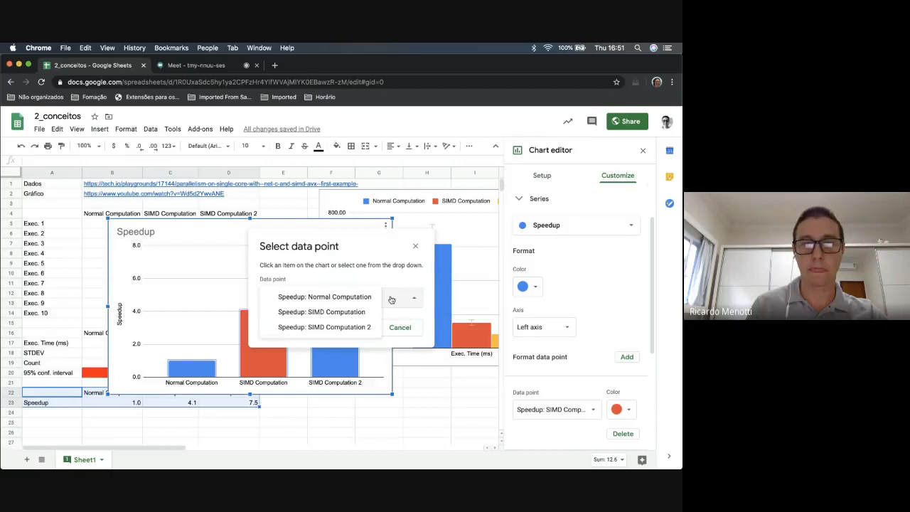
pyautogui.click(349, 326)
pyautogui.click(354, 327)
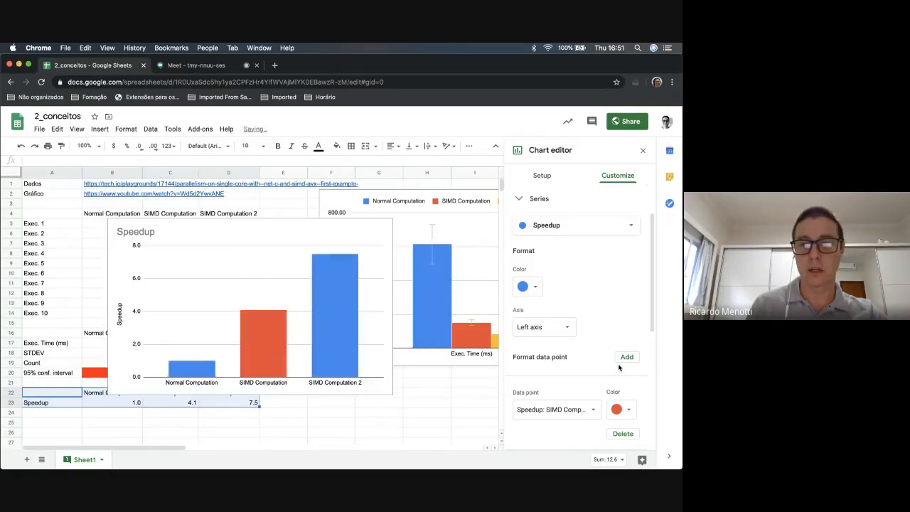
pyautogui.click(624, 412)
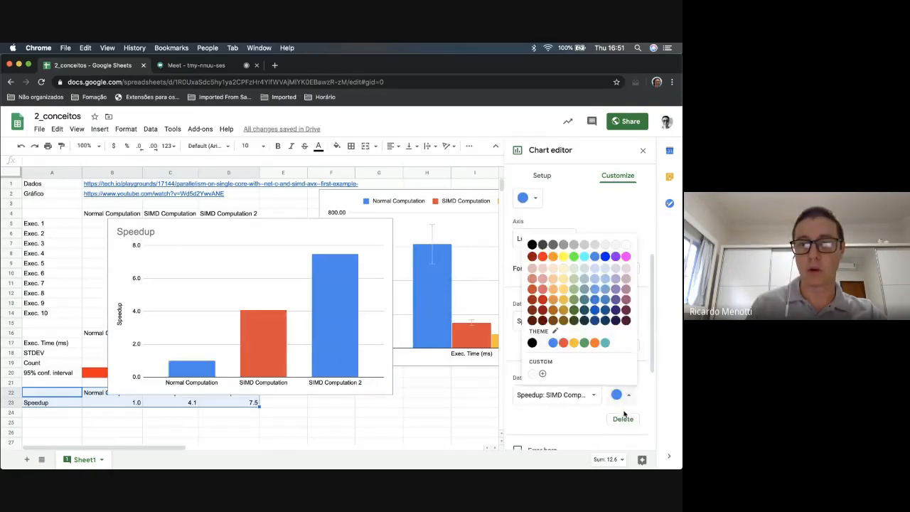
pyautogui.click(586, 344)
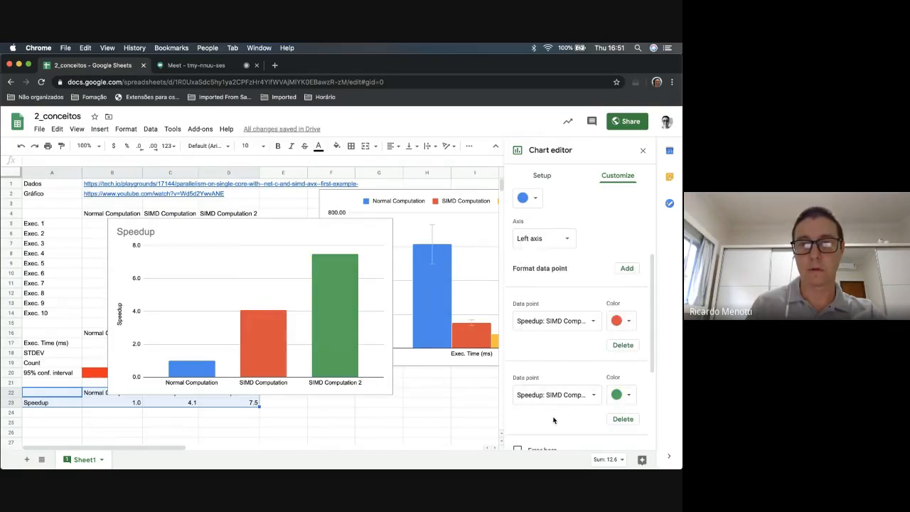
pyautogui.scroll(3, 600, 262)
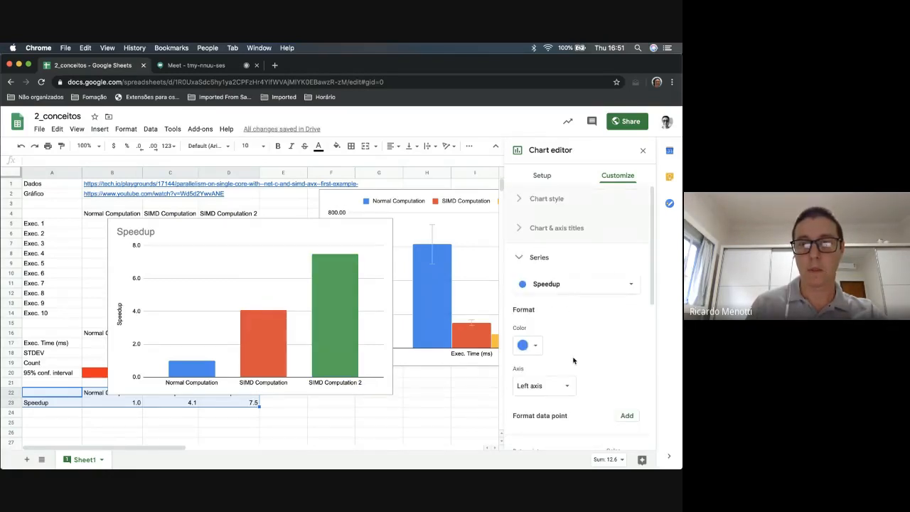
# Turn on data labels for the Speedup series in the speedup column chart
pyautogui.scroll(-5, 574, 360)
pyautogui.scroll(-1, 573, 360)
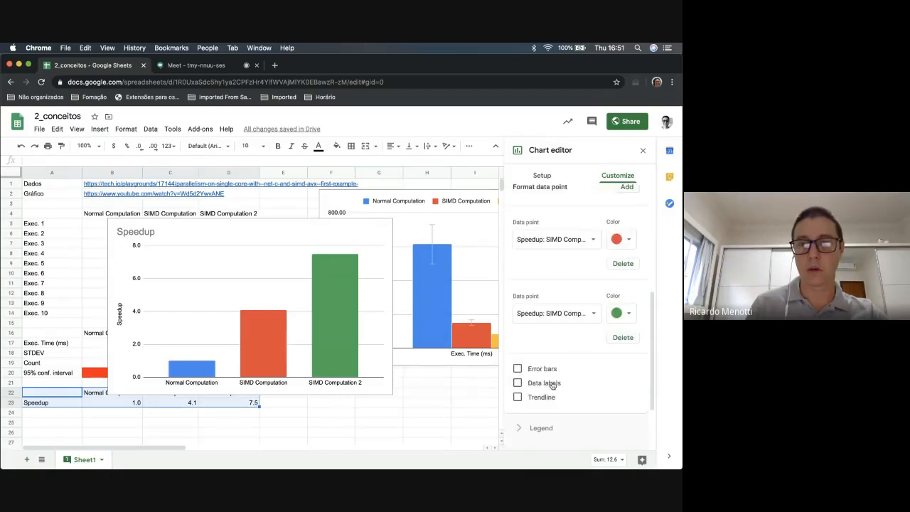
pyautogui.click(518, 383)
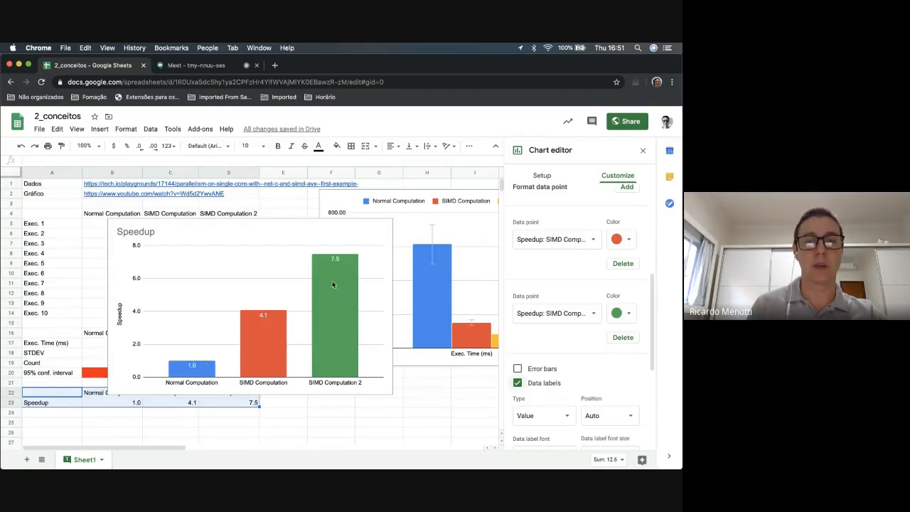
# Try the log scale on the speedup chart's vertical axis, and turn the option back off
pyautogui.scroll(-5, 595, 322)
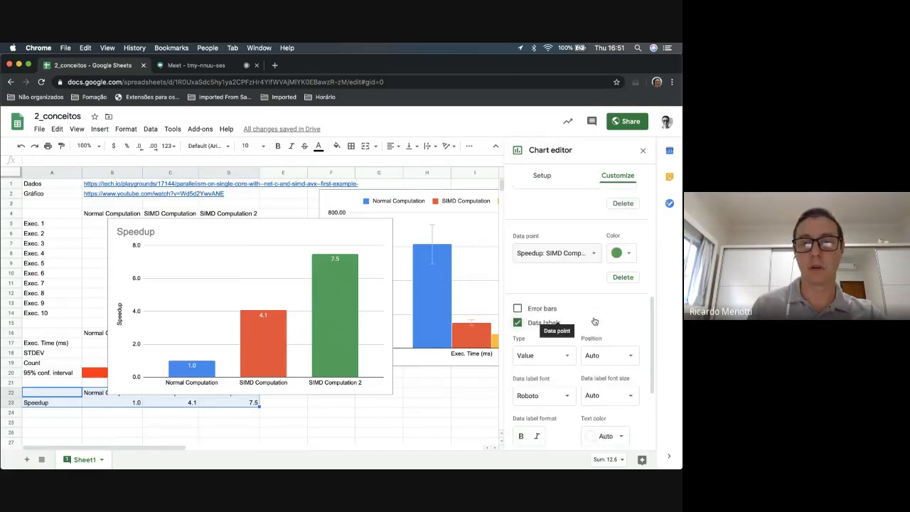
pyautogui.scroll(-2, 594, 322)
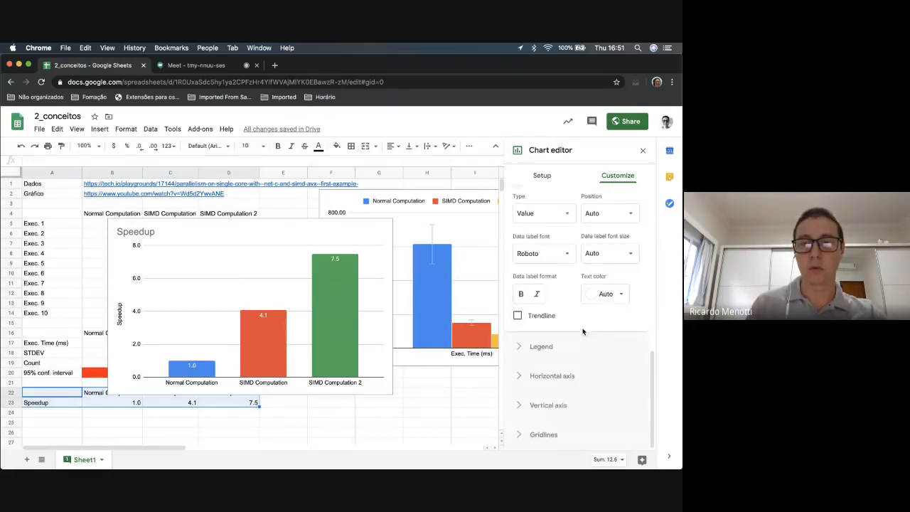
pyautogui.scroll(2, 599, 343)
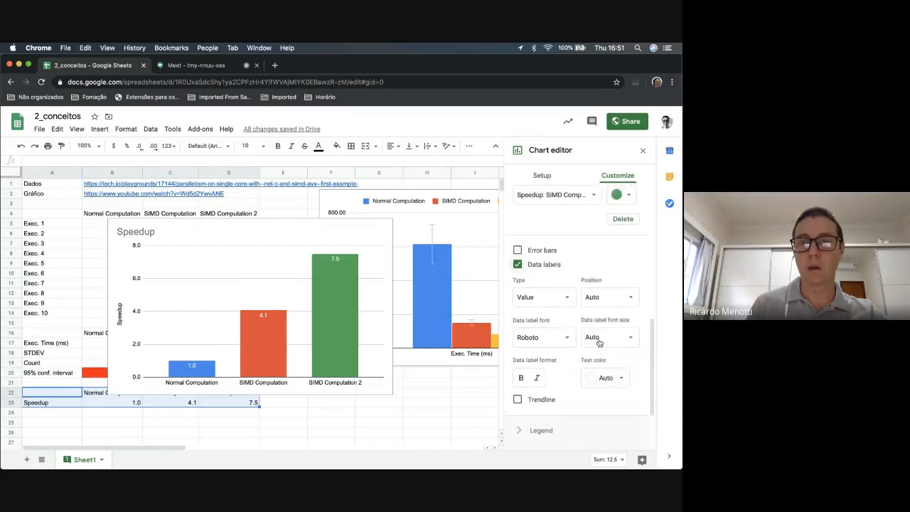
pyautogui.scroll(-2, 599, 343)
pyautogui.click(521, 407)
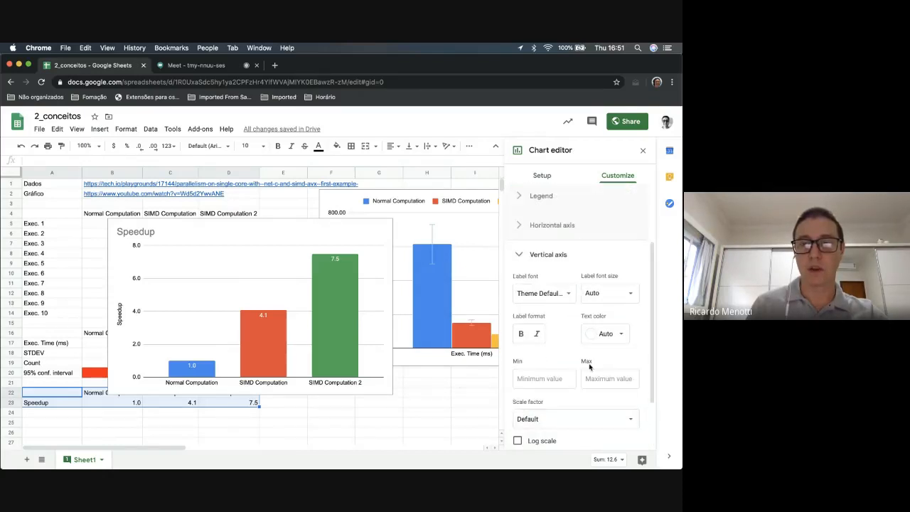
pyautogui.scroll(-2, 568, 377)
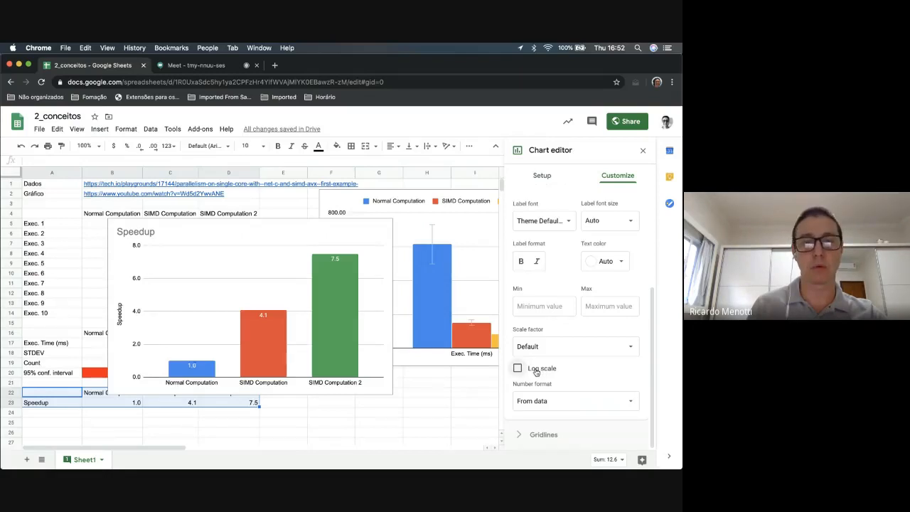
pyautogui.click(536, 371)
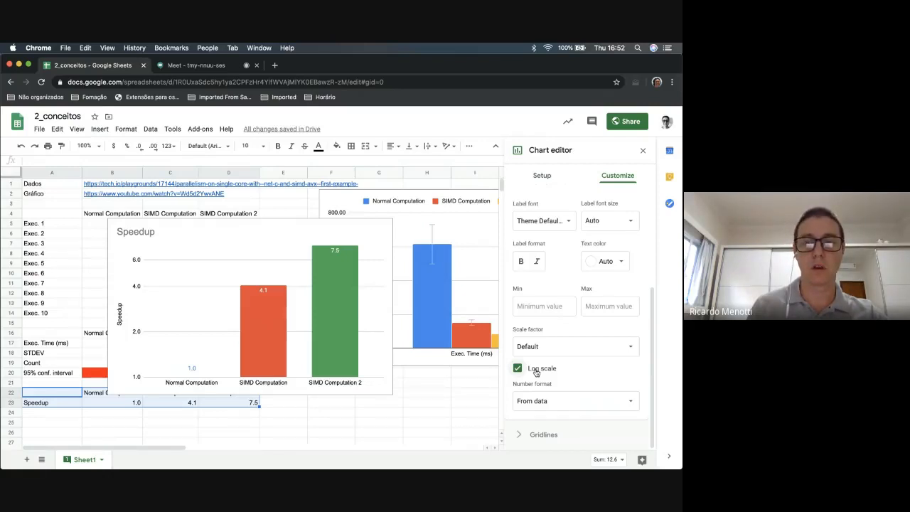
pyautogui.click(536, 371)
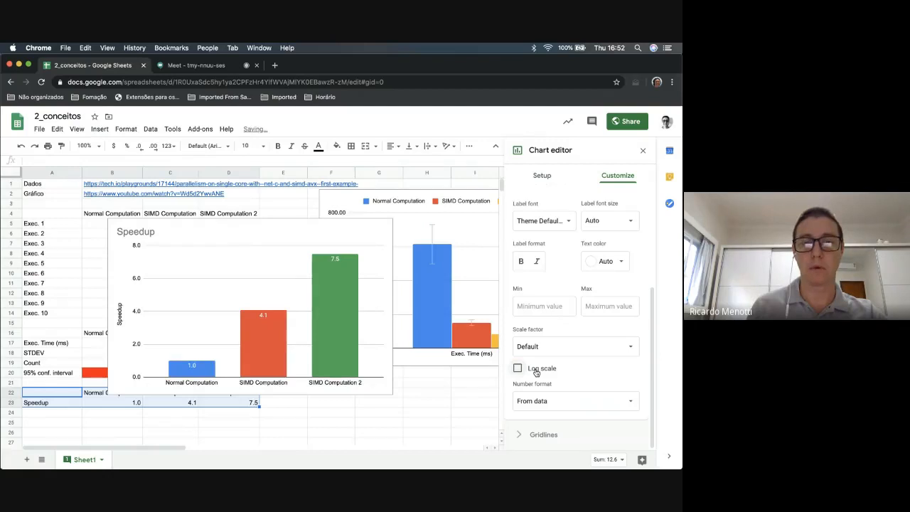
# Switch from the spreadsheet to the next desktop space
pyautogui.hotkey('ctrl', 'Right')
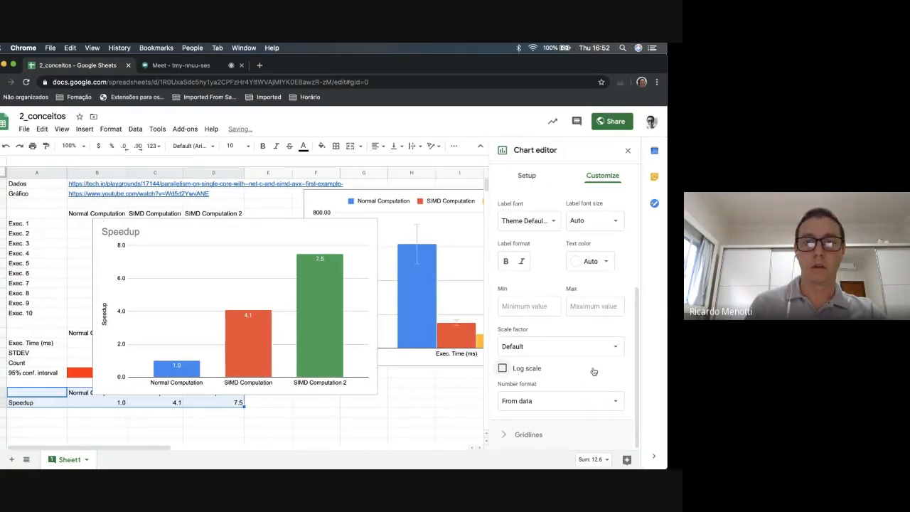